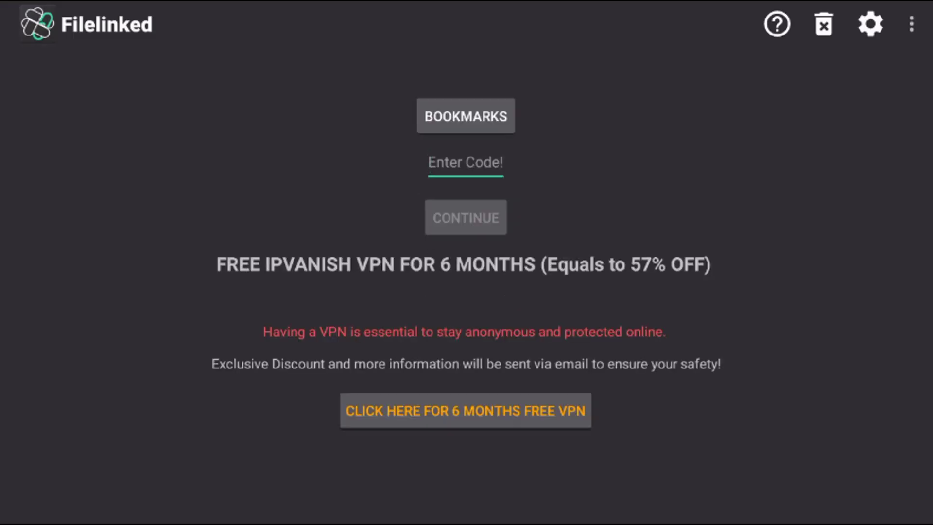
- Bring up the keypad and enter the first store code digits 7, 0, 8, 7
key("Return")
key("Down")
key("Right")
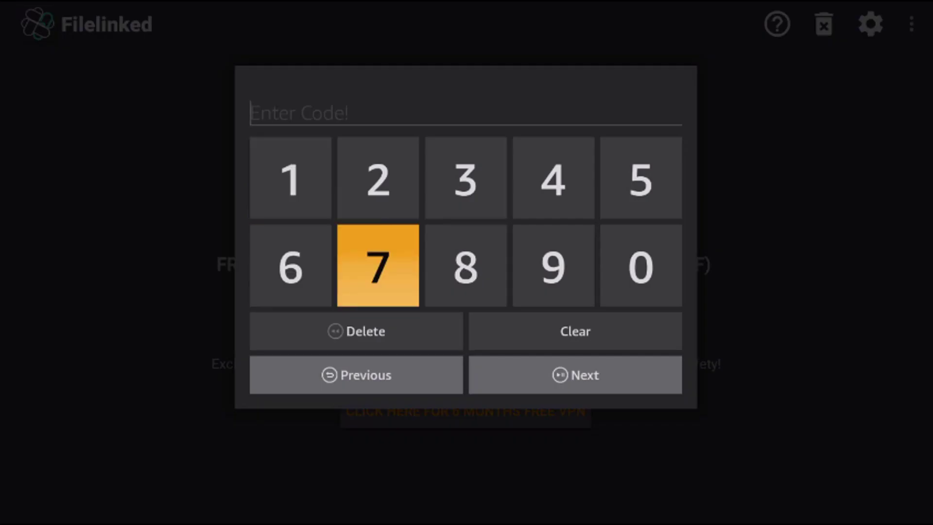
key("Return")
key("Right")
- Finish the code with 5, 7, 5, 0 so the field reads 70875750
key("Right")
key("Right")
key("Return")
key("Left")
key("Left")
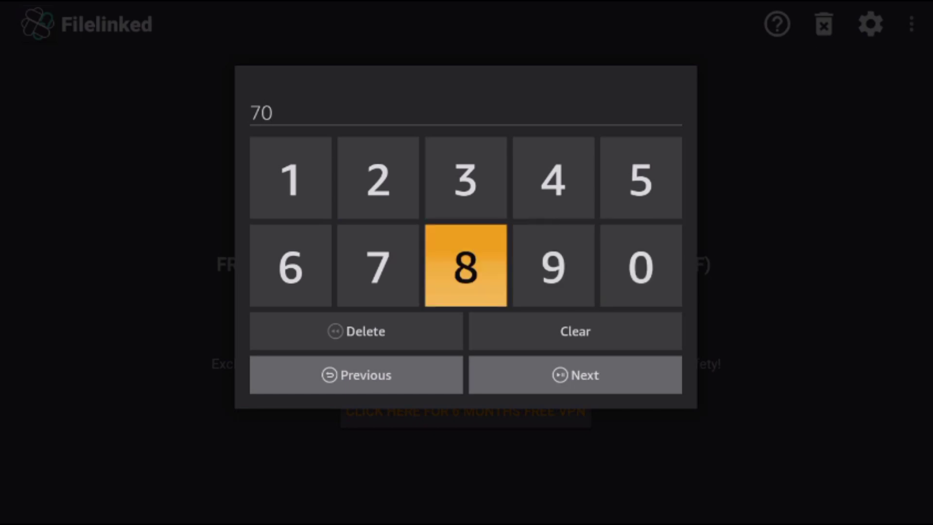
key("Return")
key("Left")
key("Return")
key("Up")
key("Right")
key("Right")
key("Right")
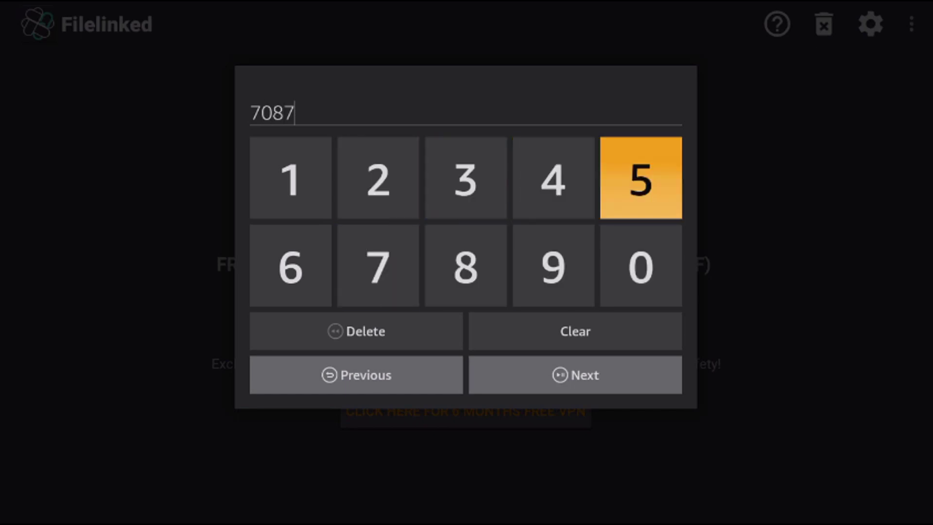
key("Return")
key("Left")
key("Left")
key("Left")
key("Down")
key("Return")
key("Up")
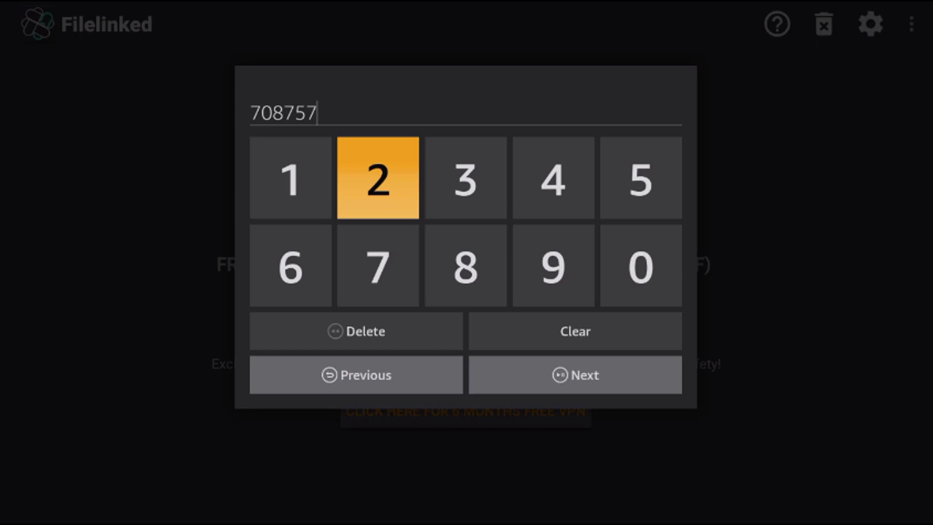
key("Right")
key("Right")
key("Right")
key("Return")
key("Down")
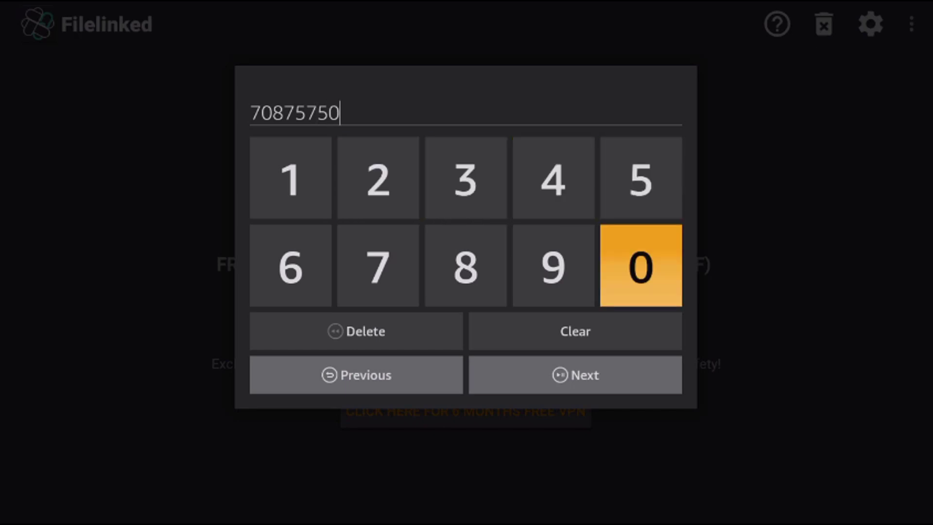
key("Down")
key("Down")
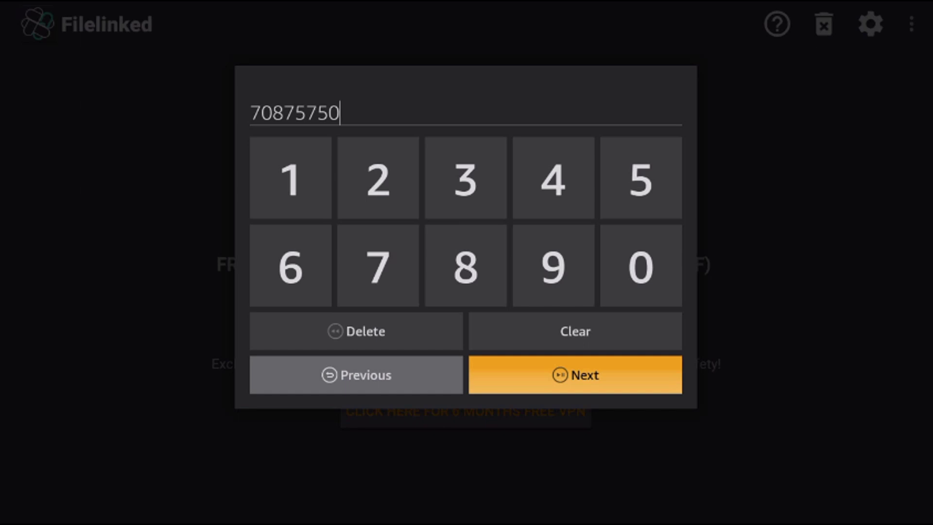
key("Return")
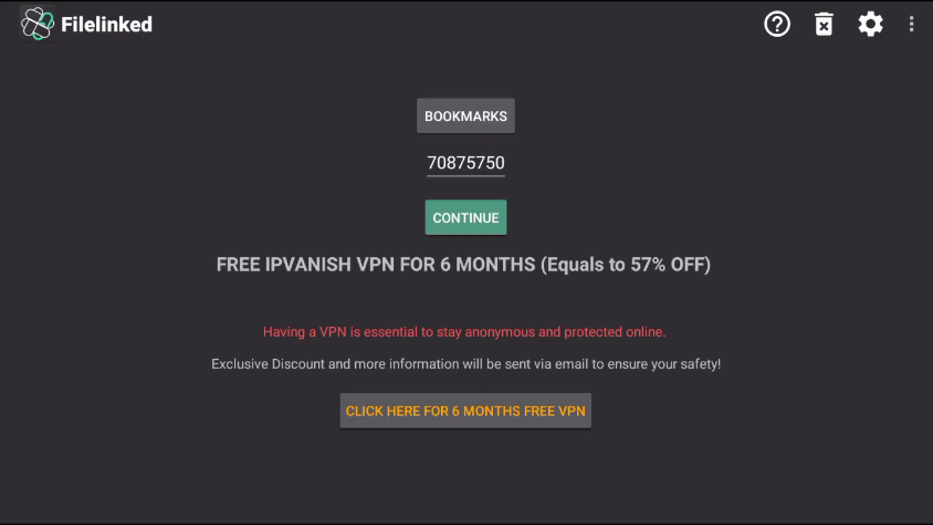
key("Return")
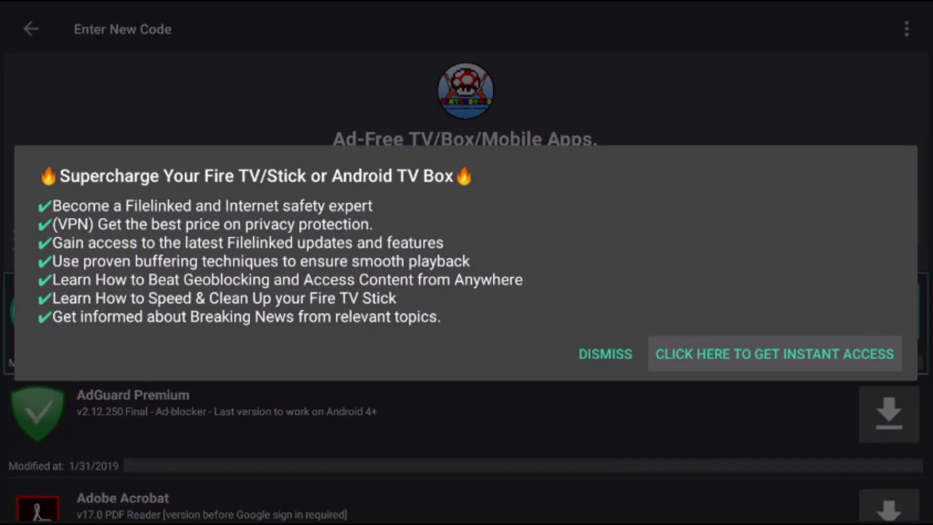
key("Left")
key("Return")
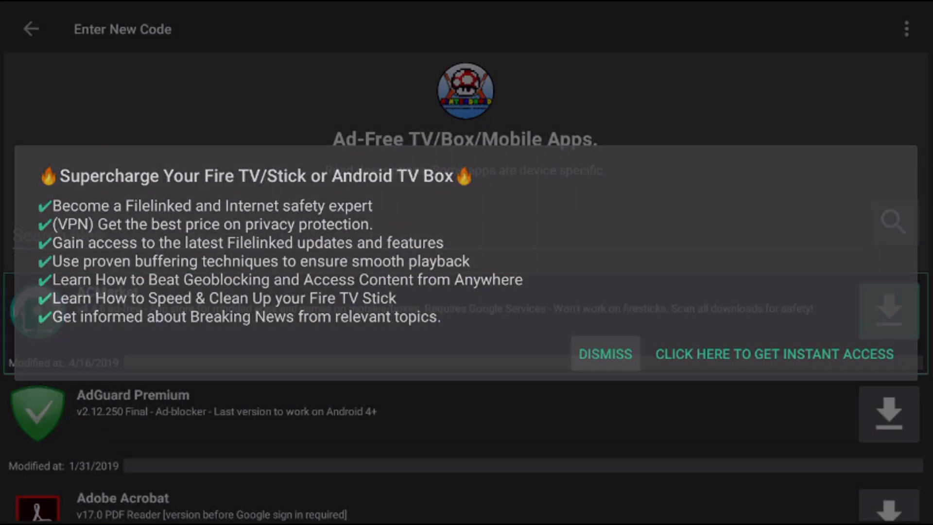
key("Down")
- Go down the app list to DNS Changer Lillly, download it, and launch its installer
key("Down")
key("Down")
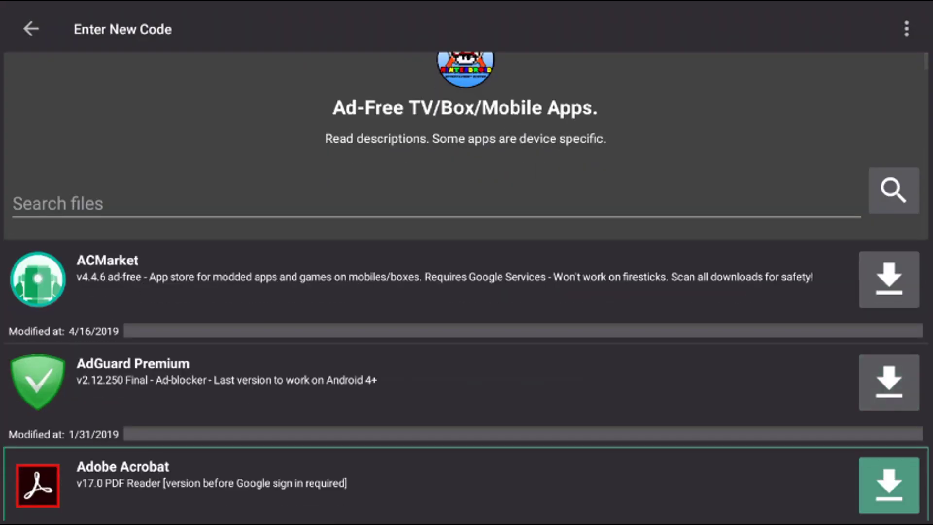
key("Down")
key("Down")
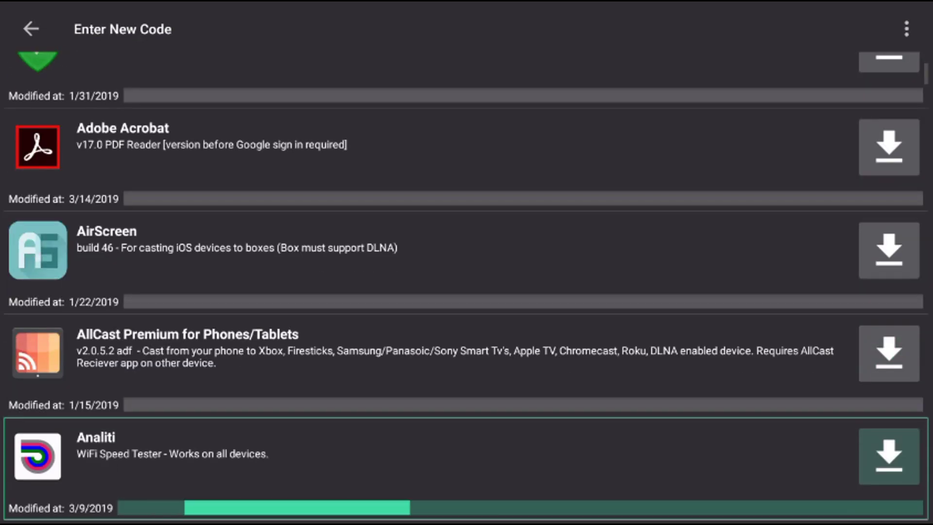
key("Down")
key("Down")
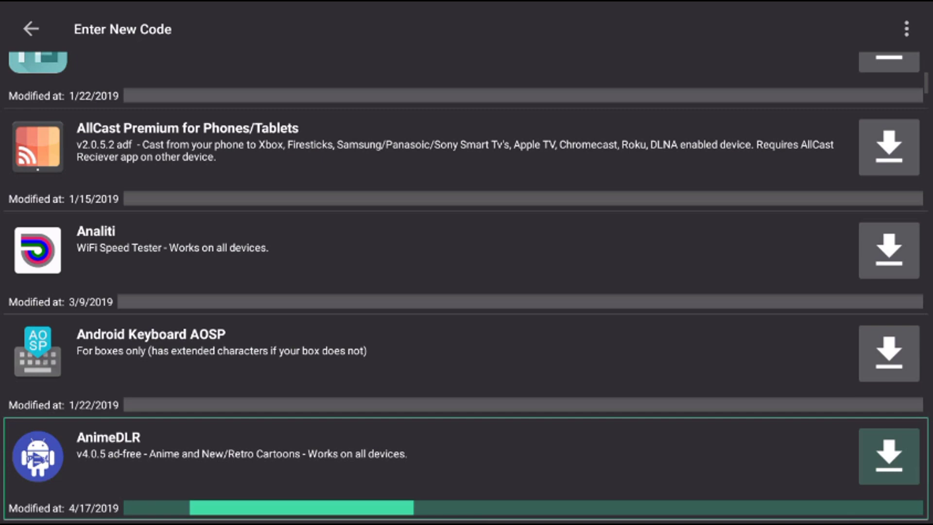
key("Down")
key("Down")
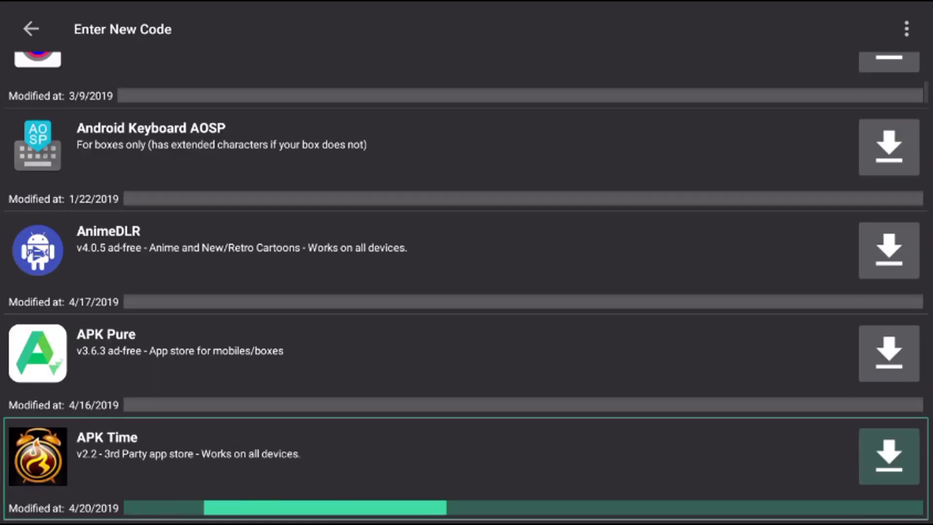
key("Down")
key("Down")
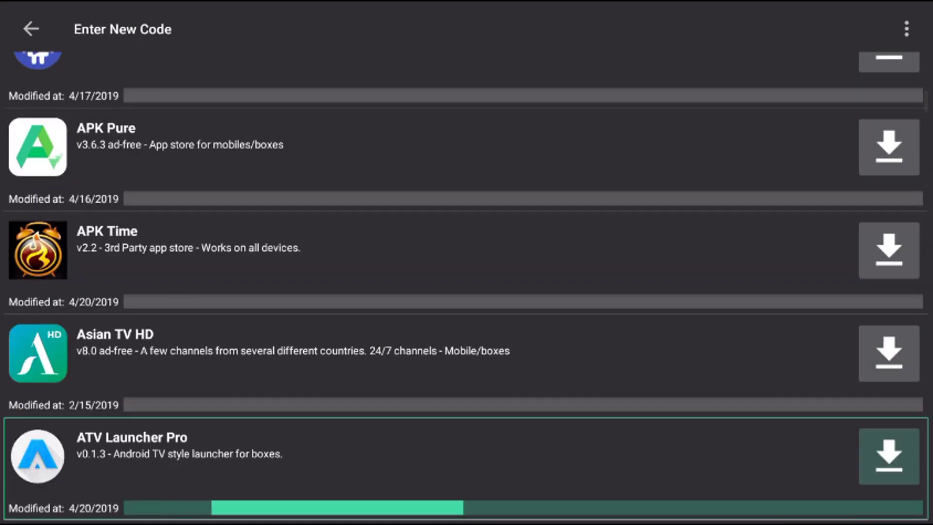
key("Down")
key("Down")
key("Down")
key("Down")
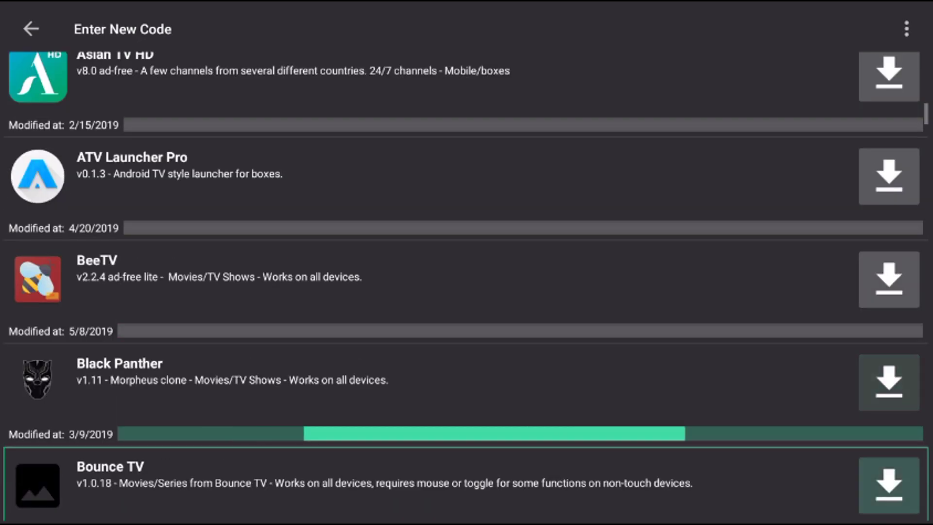
key("Down")
key("Down")
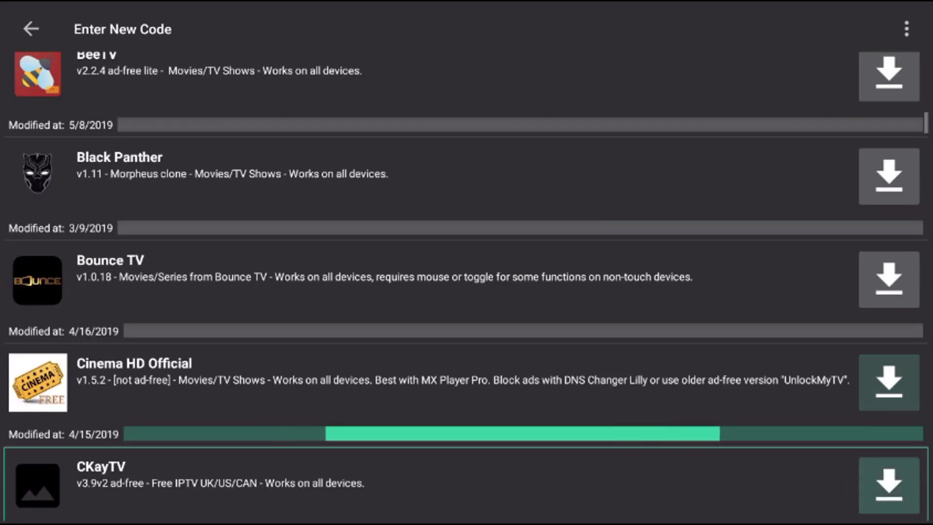
key("Down")
key("Down")
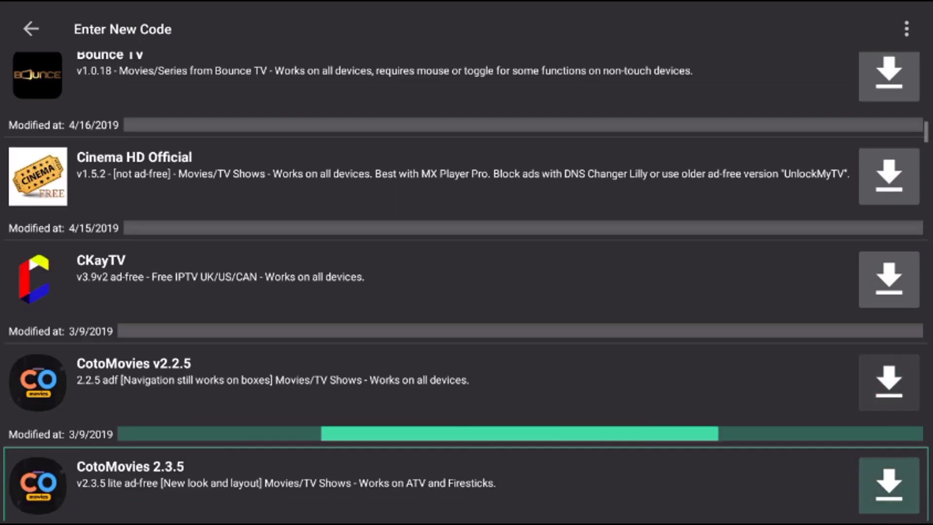
key("Down")
key("Down")
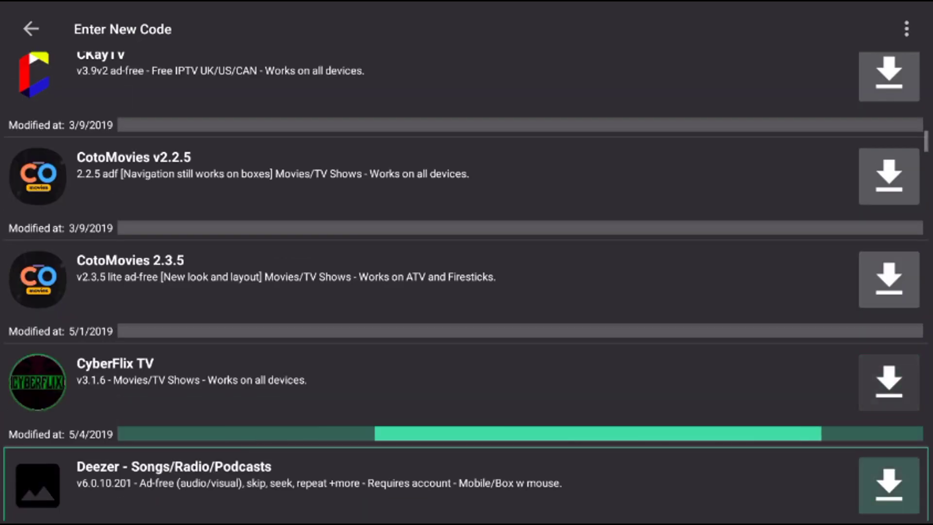
key("Down")
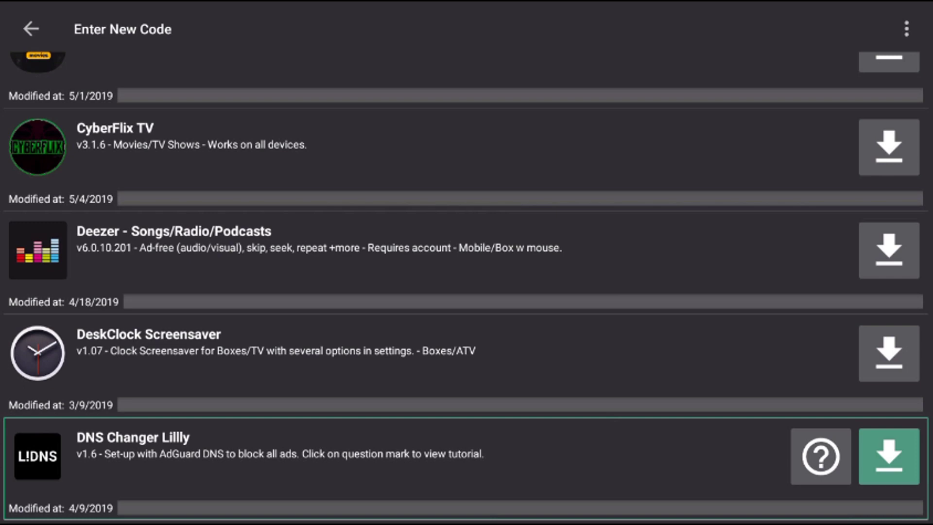
key("Return")
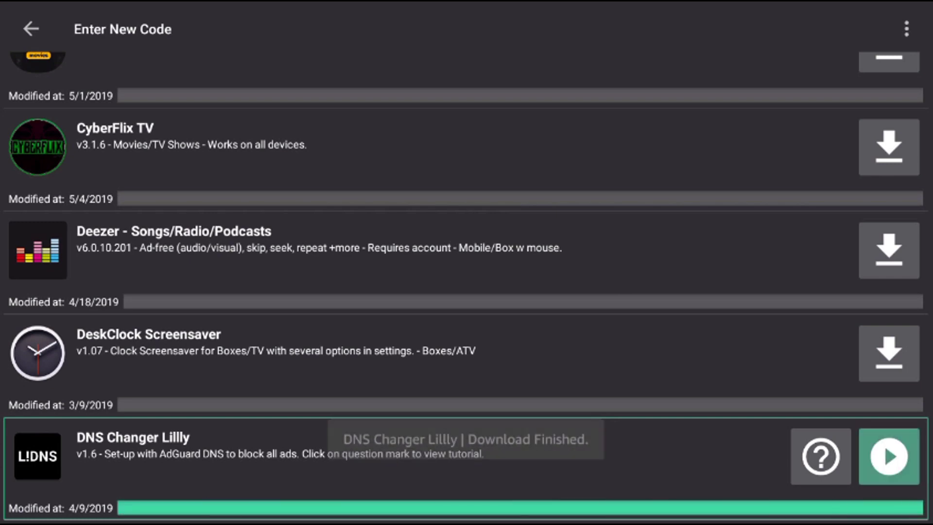
key("Return")
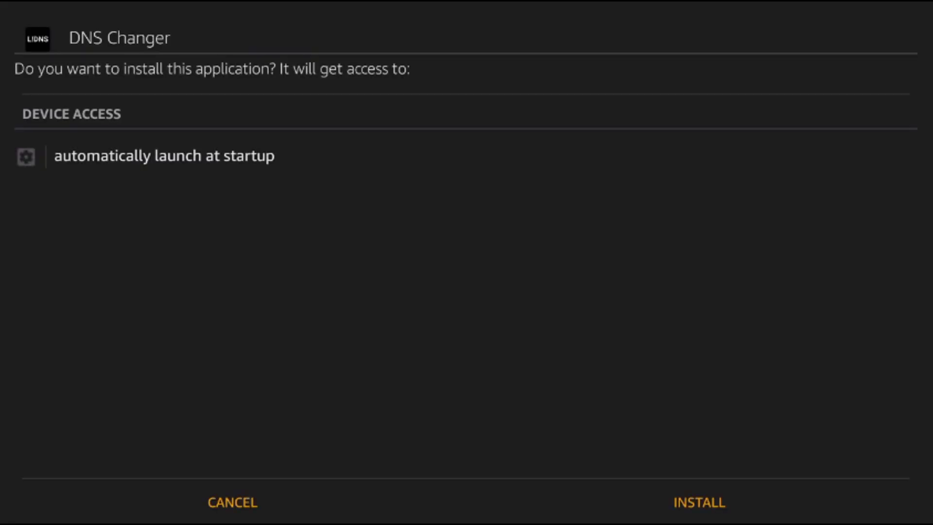
- Install DNS Changer in the package installer and open the newly installed app
key("Down")
key("Right")
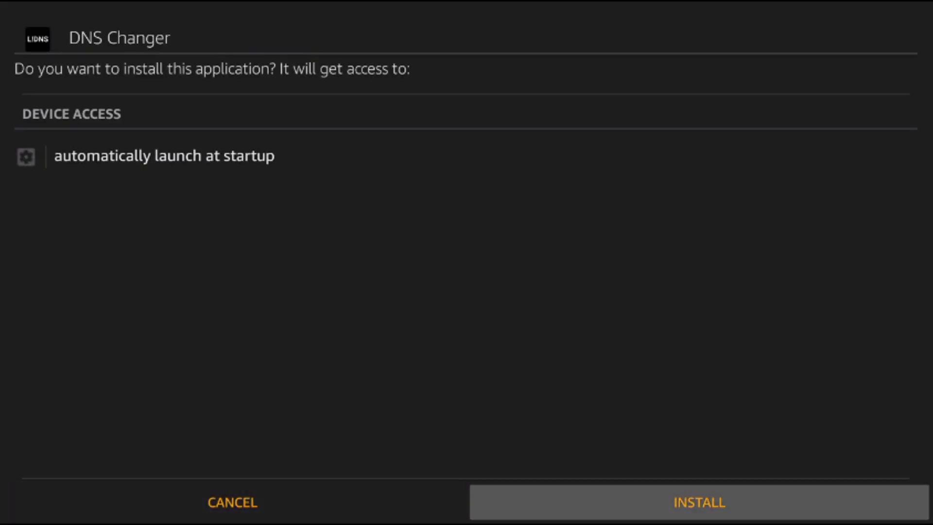
key("Return")
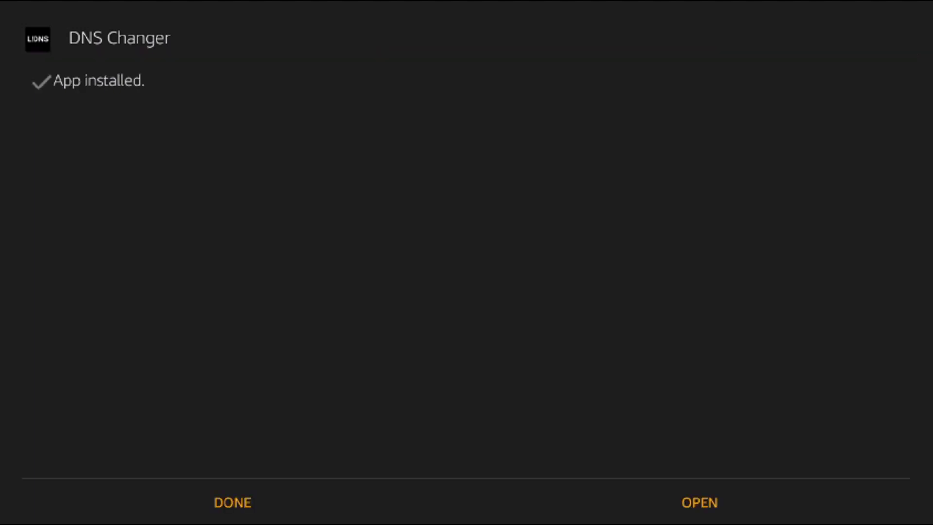
key("Left")
key("Right")
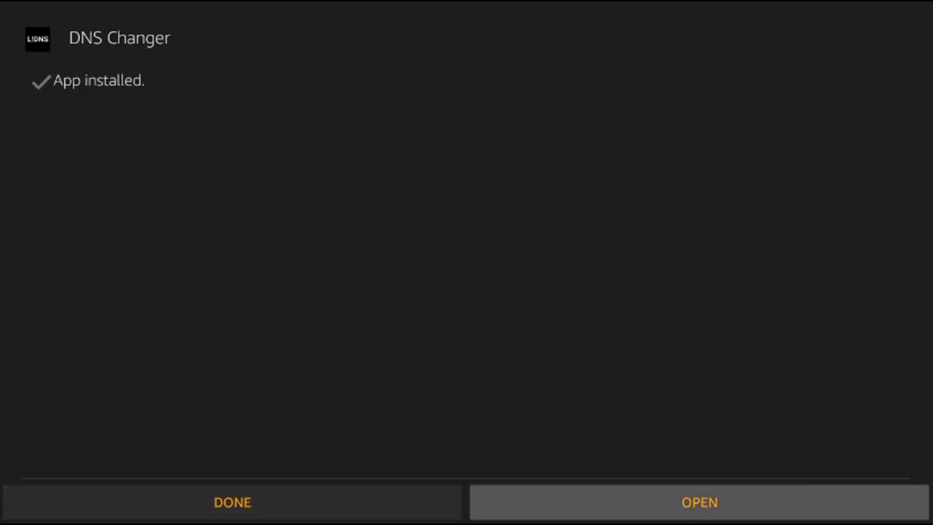
key("Return")
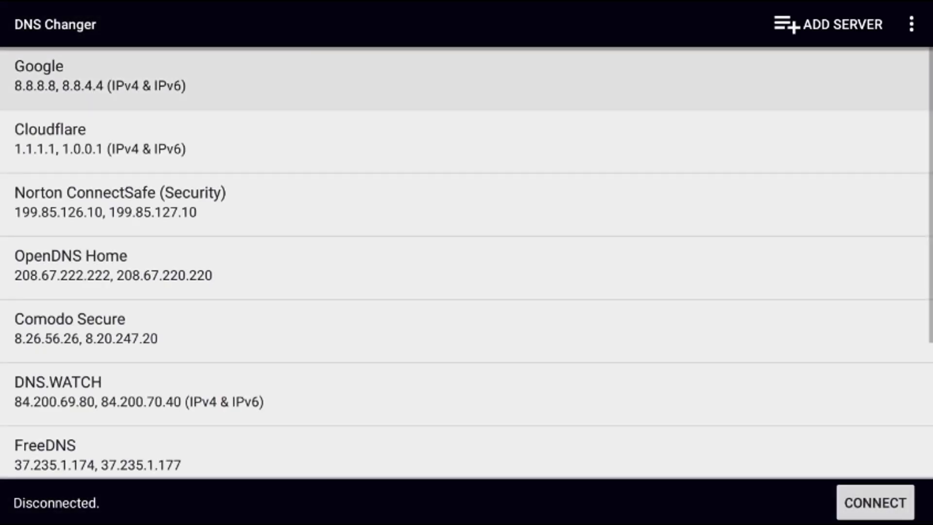
- Start a new custom DNS server entry and bring up its Entry name field
key("Down")
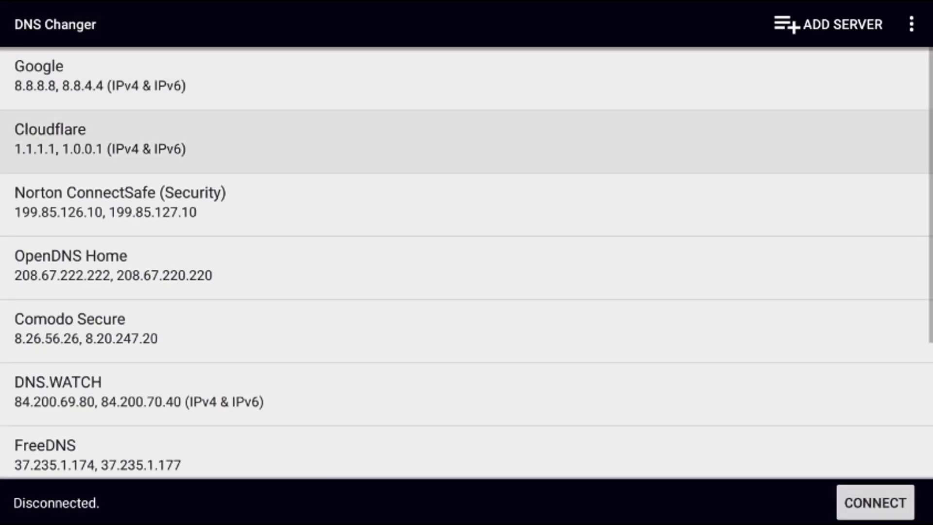
key("Up")
key("Up")
key("Return")
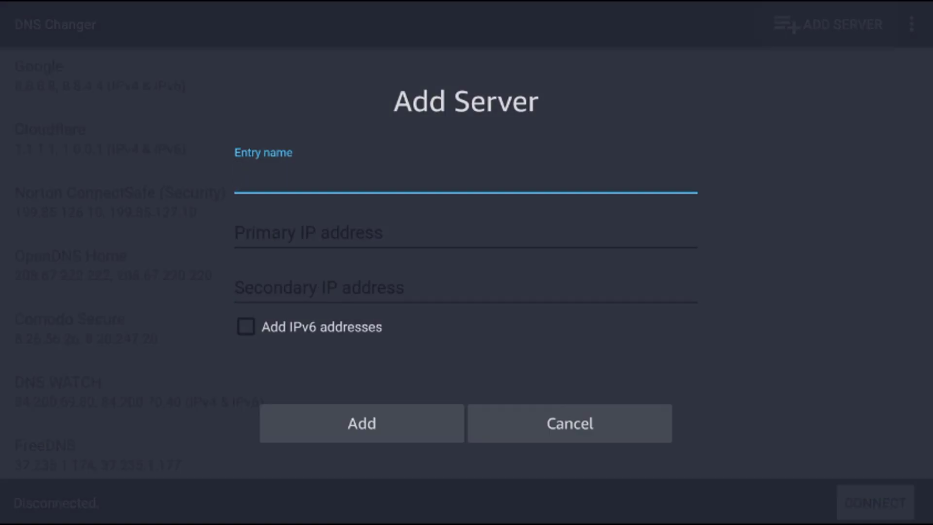
key("Return")
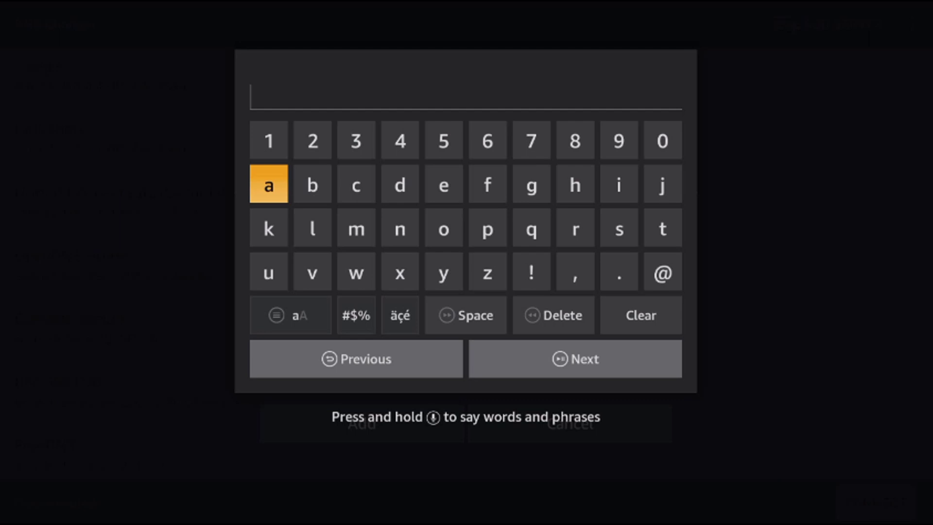
- Type 'adguard' as the server name on the on-screen keyboard
key("Right")
key("Right")
key("Right")
key("Return")
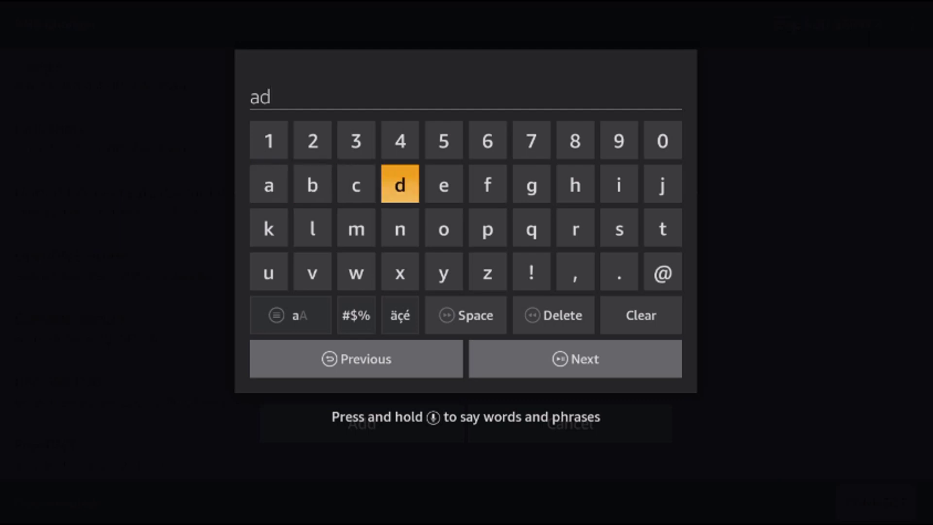
key("Right")
key("Right")
key("Right")
key("Return")
key("Down")
key("Down")
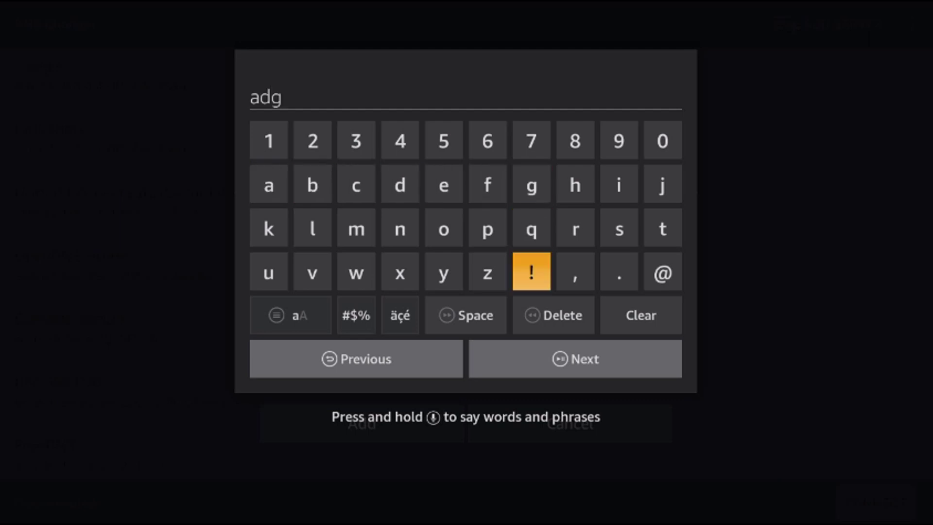
key("Left")
key("Left")
key("Left")
key("Left")
key("Left")
key("Return")
key("Up")
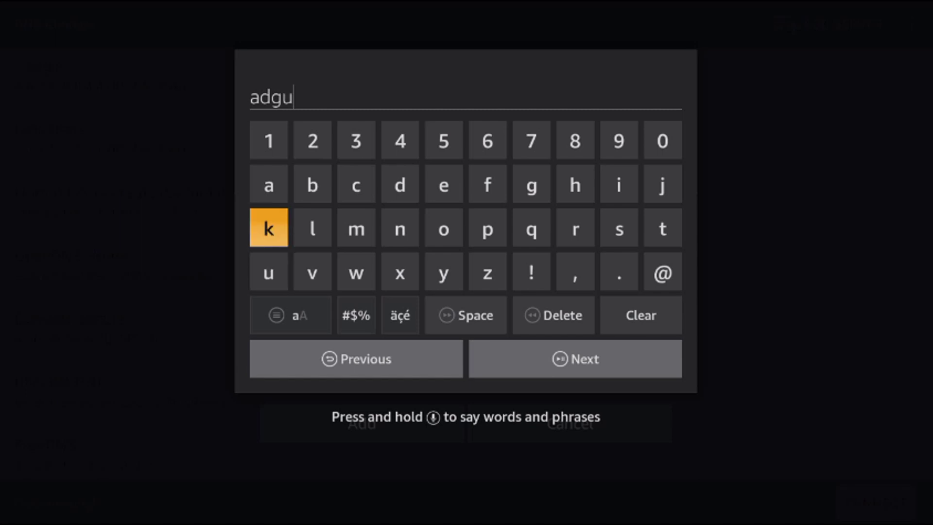
key("Up")
key("Down")
key("Right")
key("Right")
key("Right")
key("Right")
key("Right")
key("Right")
key("Right")
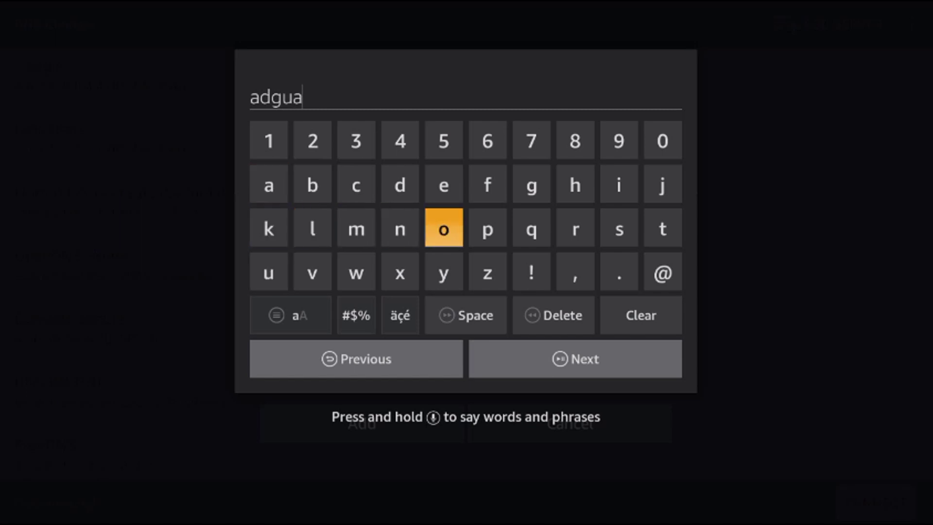
key("Up")
key("Left")
key("Left")
key("Left")
key("Left")
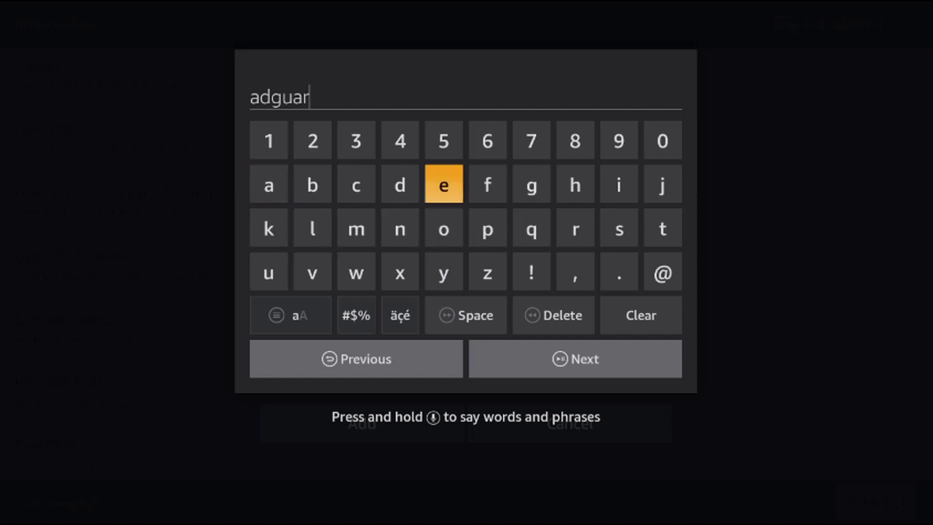
key("Return")
- Complete the name as 'adguard dns' and confirm it to reach the primary IP field
key("Down")
key("Down")
key("Down")
key("Right")
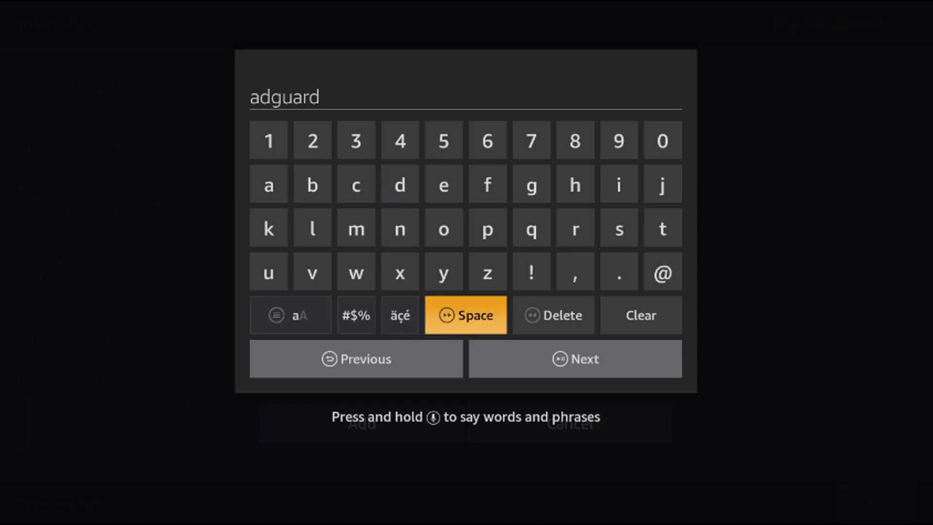
key("Return")
key("Up")
key("Up")
key("Up")
key("Left")
key("Return")
key("Down")
key("Return")
key("Right")
key("Right")
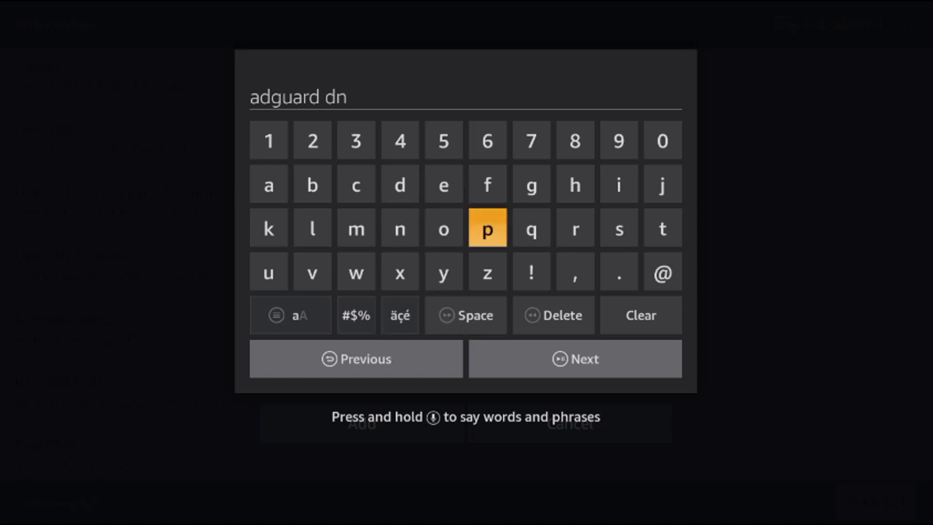
key("Right")
key("Right")
key("Right")
key("Left")
key("Left")
key("Down")
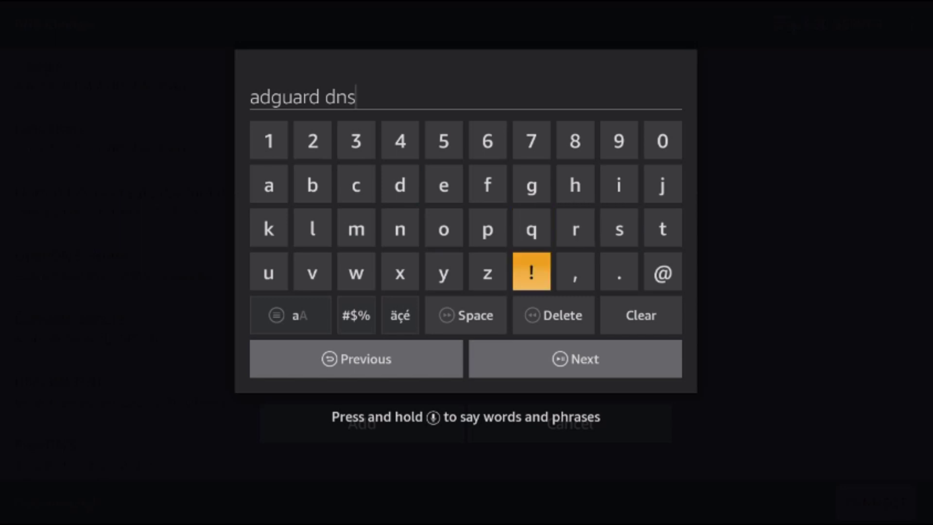
key("Down")
key("Down")
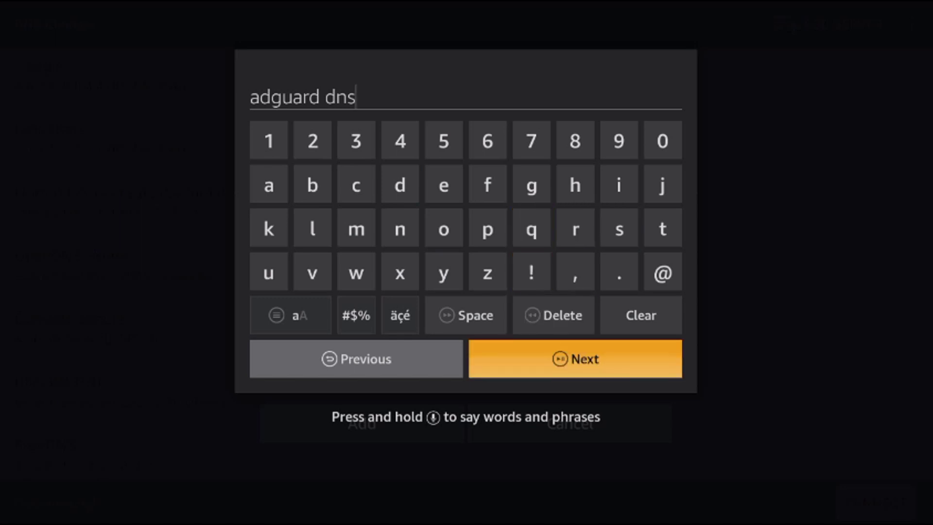
key("Return")
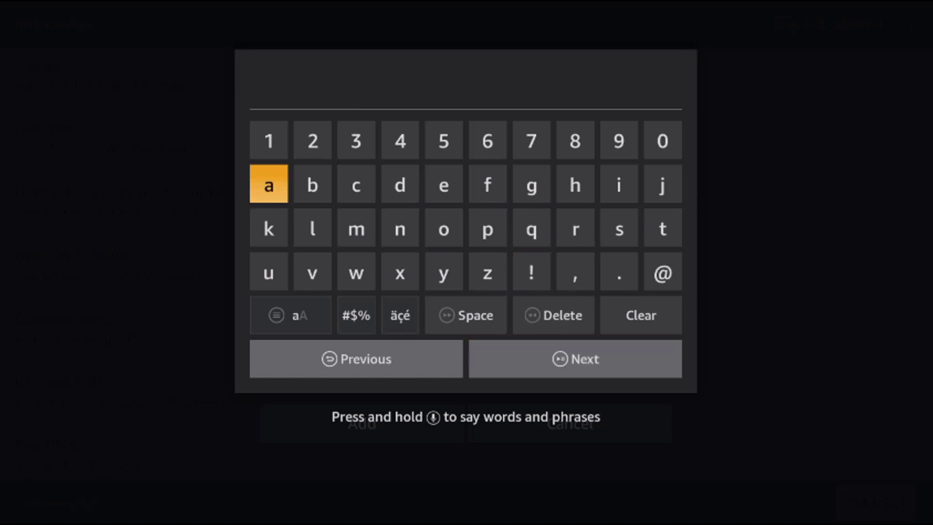
- Type the first part of the primary IP, '176.103.', on the on-screen keyboard
key("Up")
type("1")
key("Right")
key("Right")
key("Right")
key("Right")
key("Right")
key("Right")
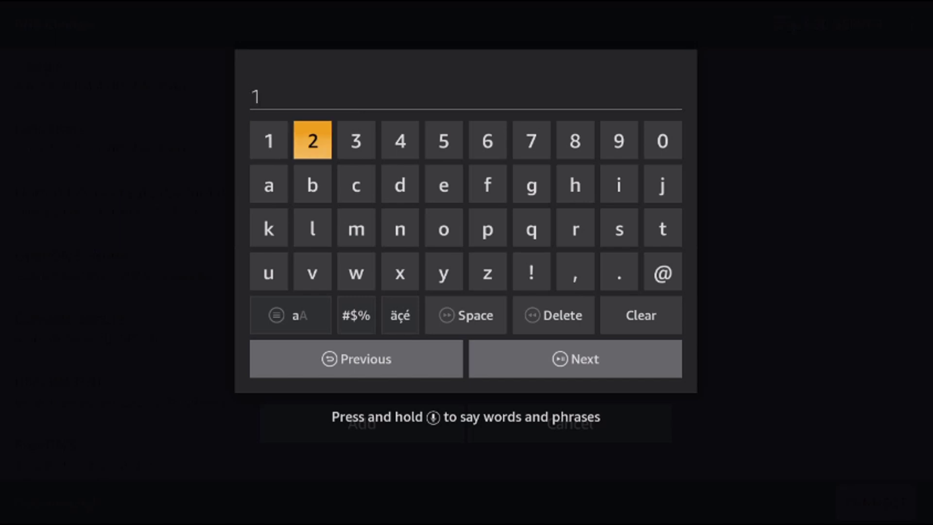
type("7")
key("Left")
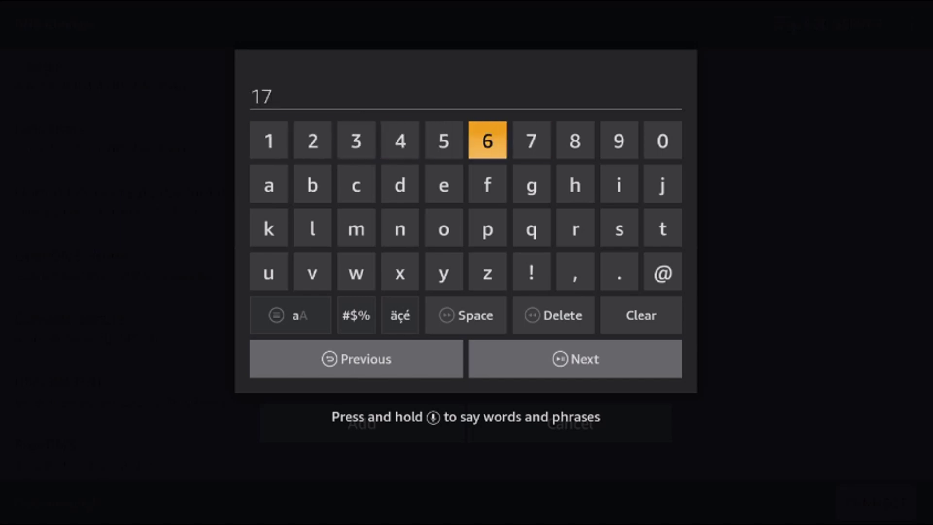
type("6")
key("Right")
key("Right")
key("Right")
key("Down")
key("Down")
key("Down")
key("Down")
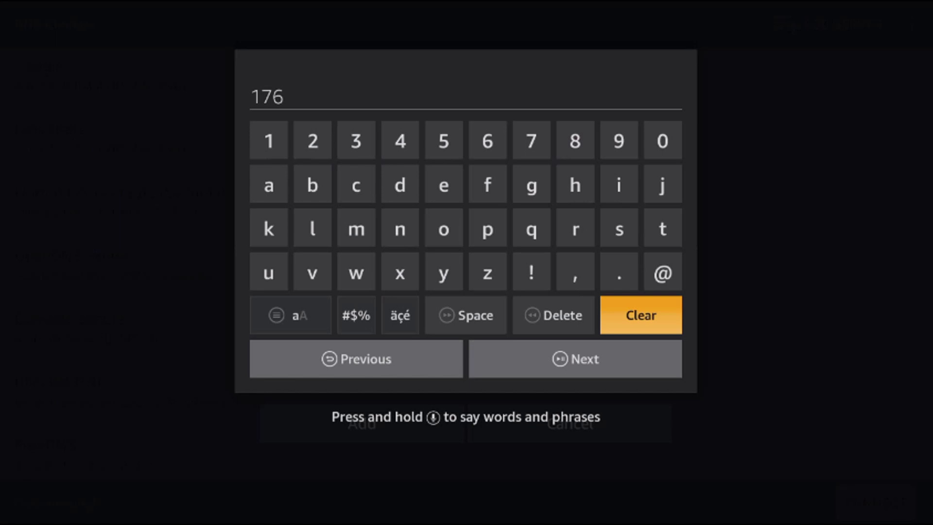
key("Up")
type(".")
key("Up")
key("Up")
key("Right")
key("Right")
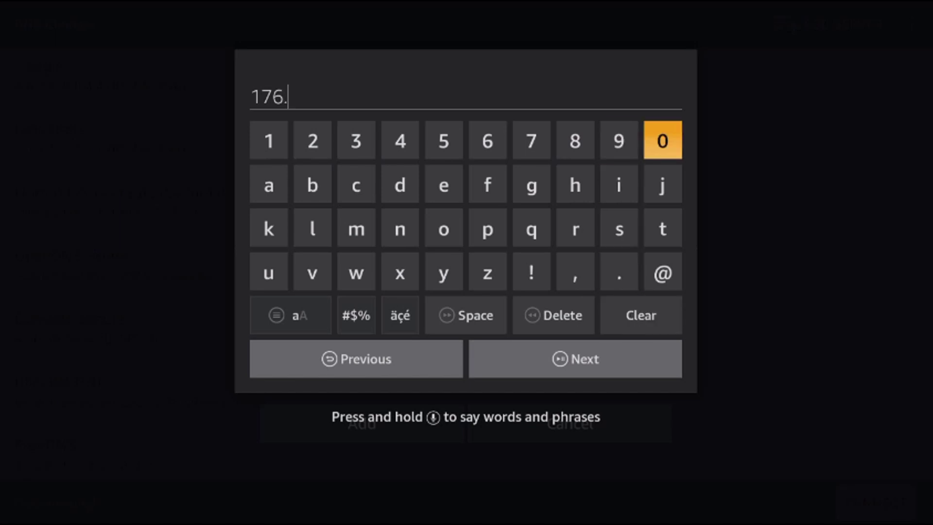
type("1")
key("Left")
type("0")
key("Right")
key("Right")
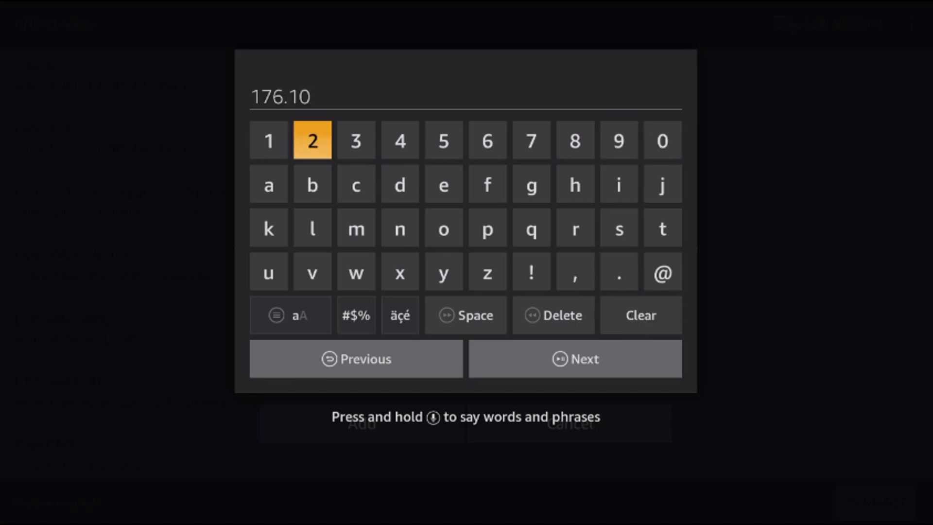
key("Right")
type("3")
key("Right")
key("Left")
key("Left")
key("Left")
key("Left")
key("Left")
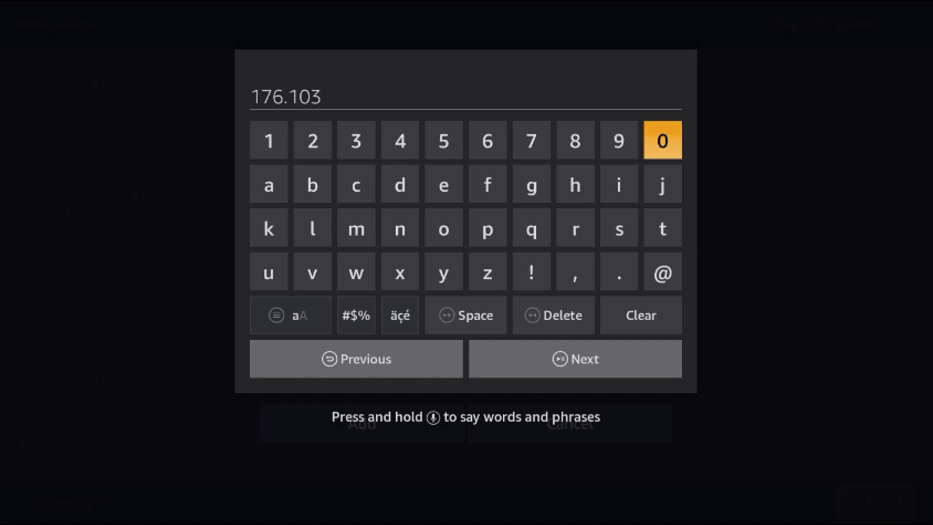
key("Down")
key("Down")
key("Down")
type(".")
- Finish the primary IP address as 176.103.130.130, ready to confirm
key("Up")
key("Up")
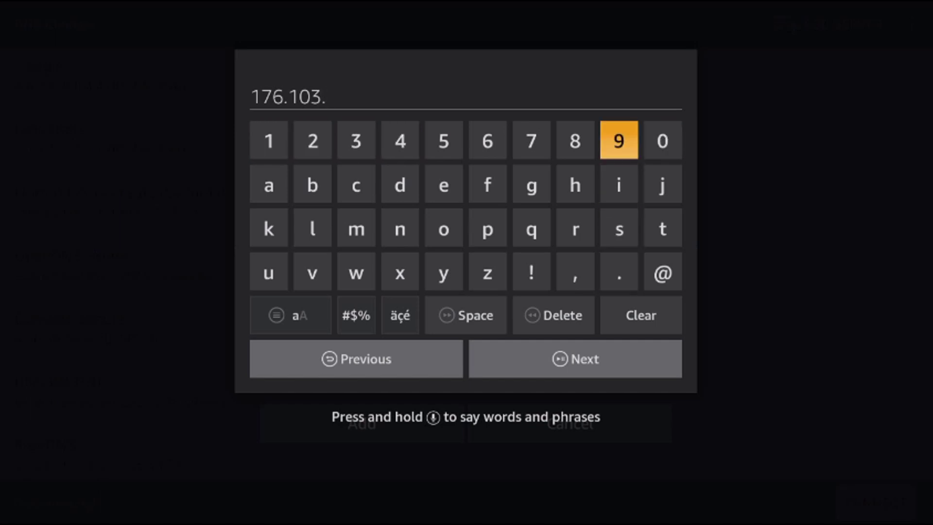
key("Right")
key("Right")
type("1")
key("Right")
key("Right")
type("3")
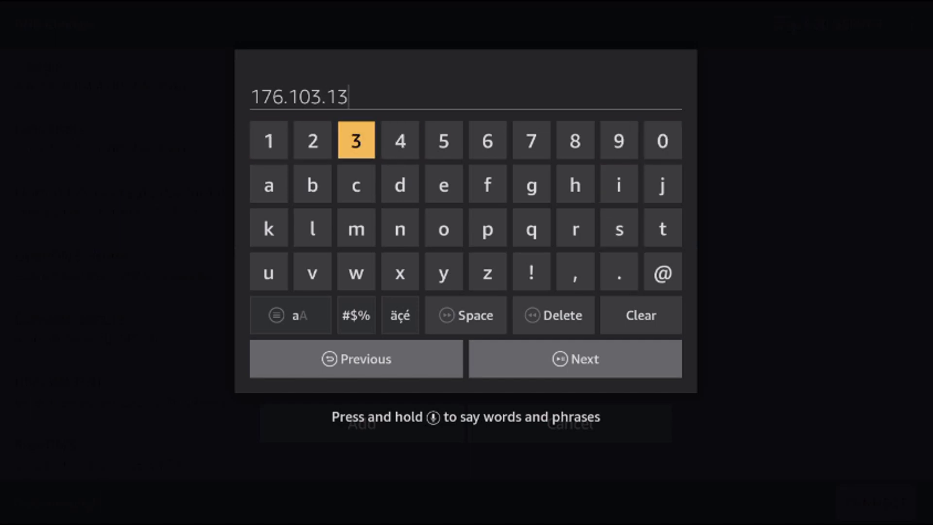
key("Left")
key("Left")
key("Left")
type("0")
key("Left")
key("Down")
key("Down")
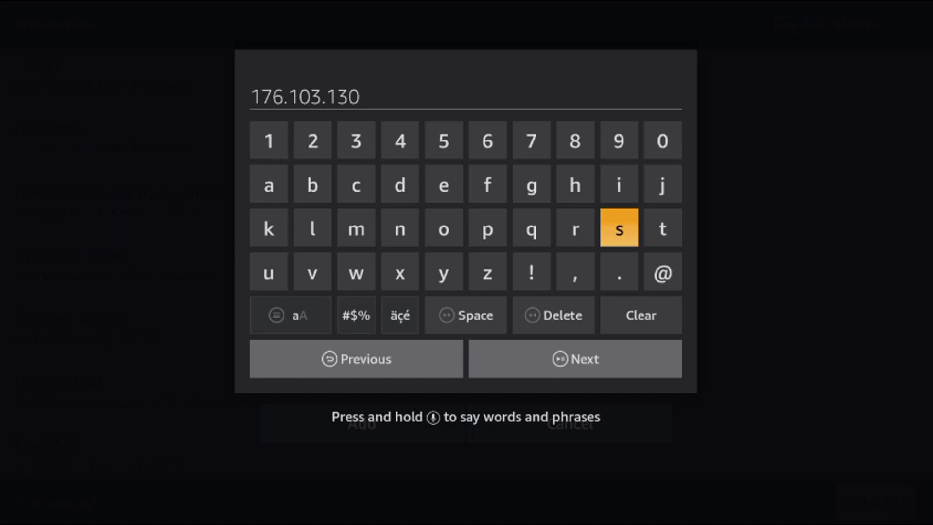
key("Down")
type(".")
key("Up")
key("Up")
key("Up")
key("Right")
key("Right")
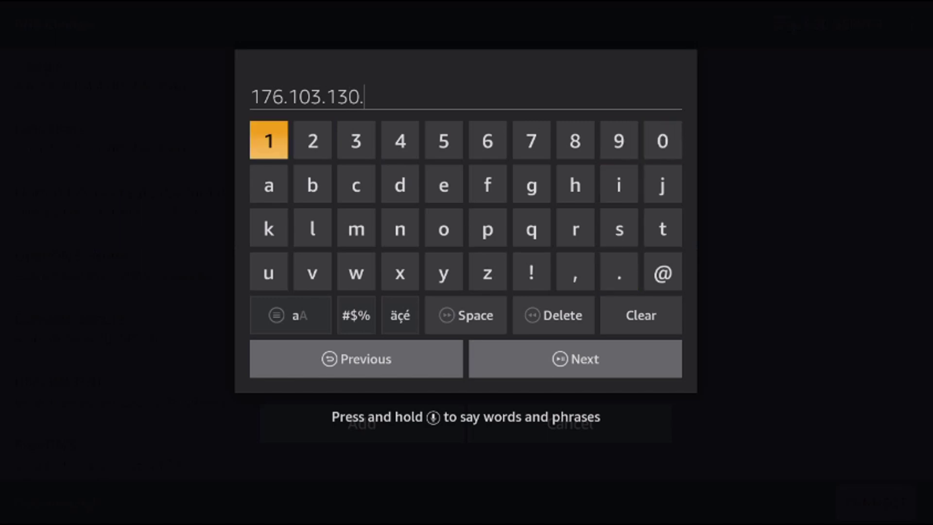
type("1")
key("Right")
key("Right")
type("3")
key("Left")
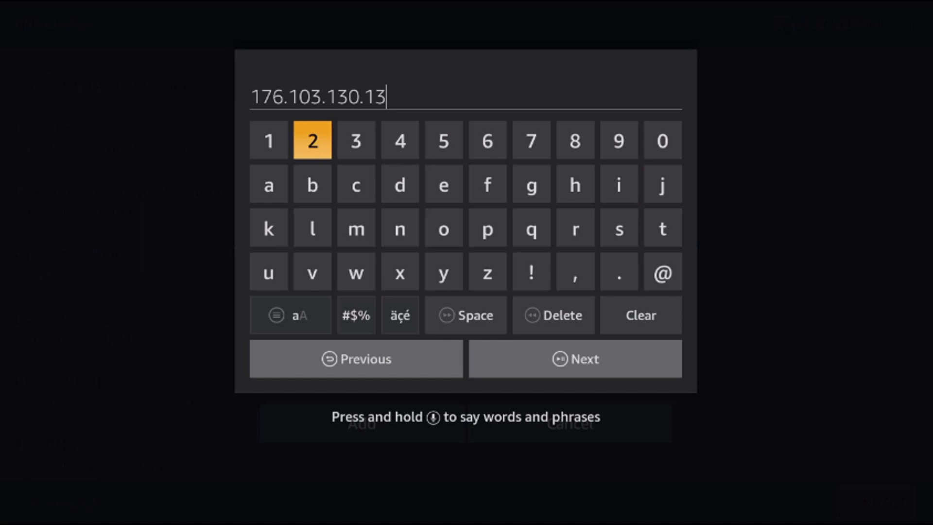
key("Left")
key("Left")
type("0")
key("Down")
key("Down")
key("Down")
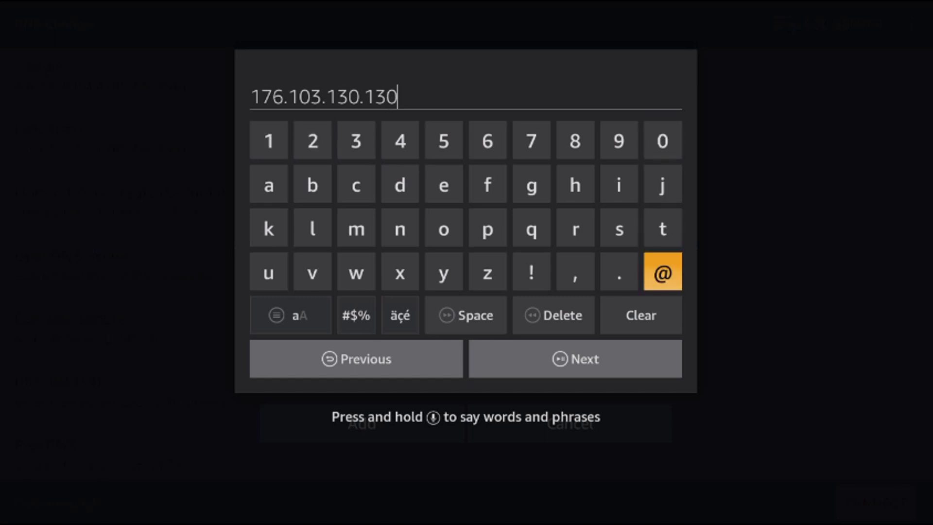
key("Down")
key("Down")
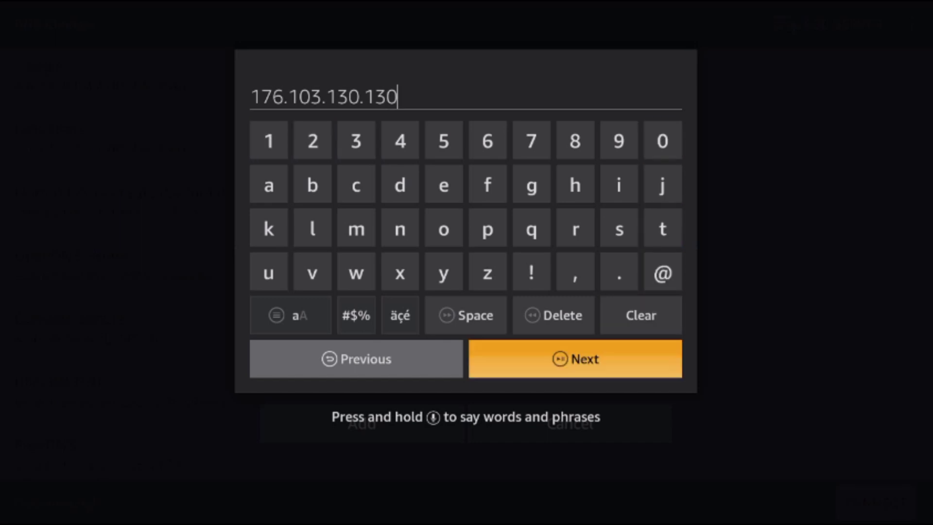
- Enter 176.103.130.131 as the AdGuard server's secondary IP address
key("Return")
key("Up")
type("1")
key("Right")
key("Right")
key("Right")
key("Right")
key("Right")
key("Right")
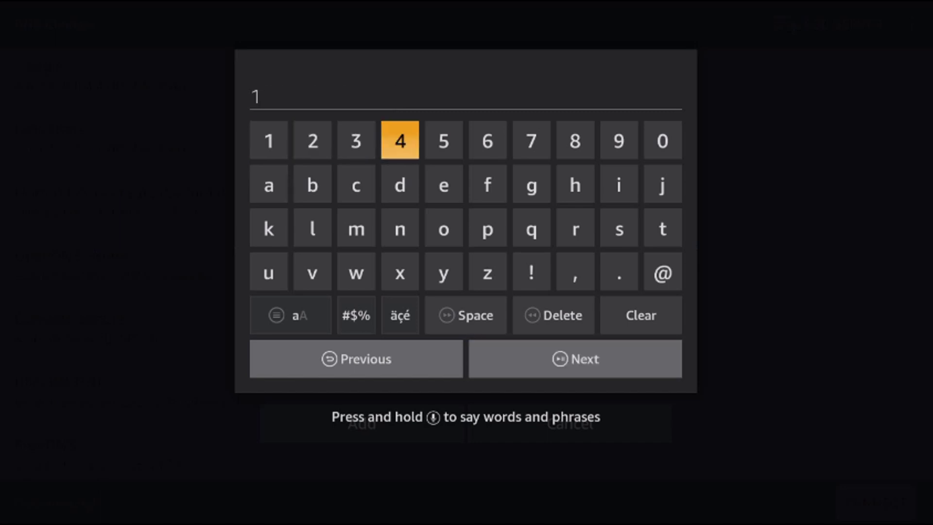
type("7")
key("Left")
type("6")
key("Right")
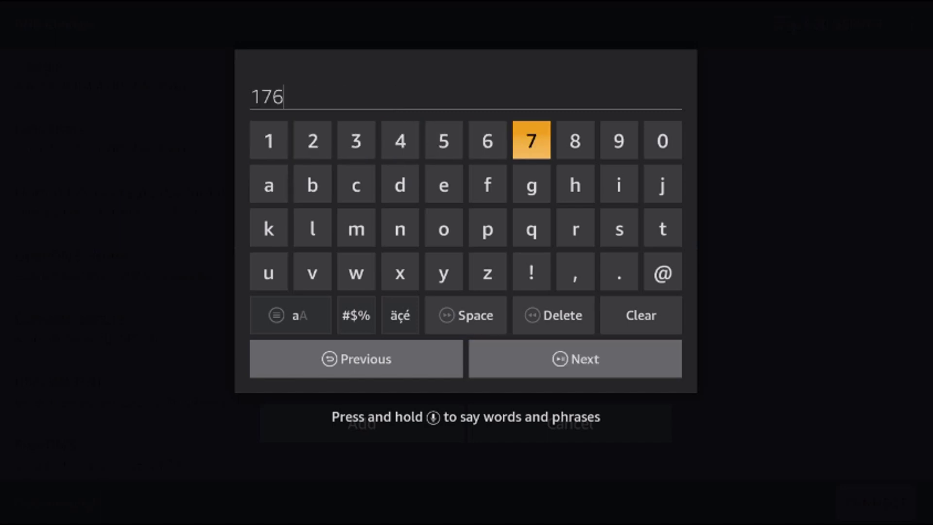
key("Right")
key("Right")
key("Down")
key("Down")
key("Down")
type(".")
key("Up")
key("Up")
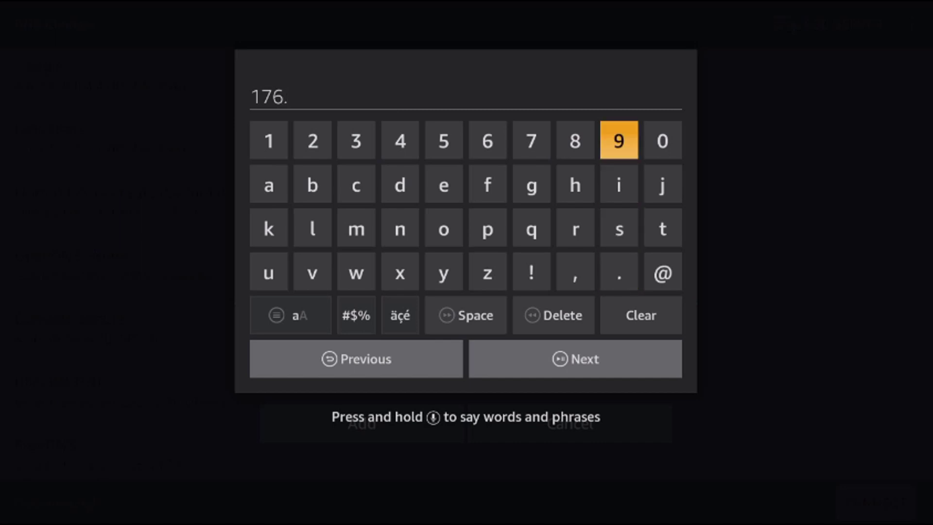
key("Right")
key("Right")
type("1")
key("Left")
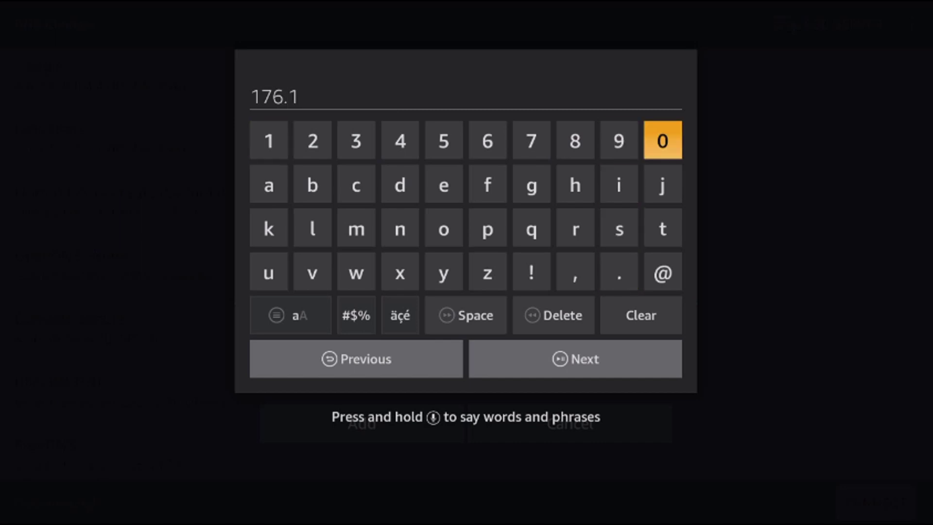
type("0")
key("Right")
key("Right")
key("Right")
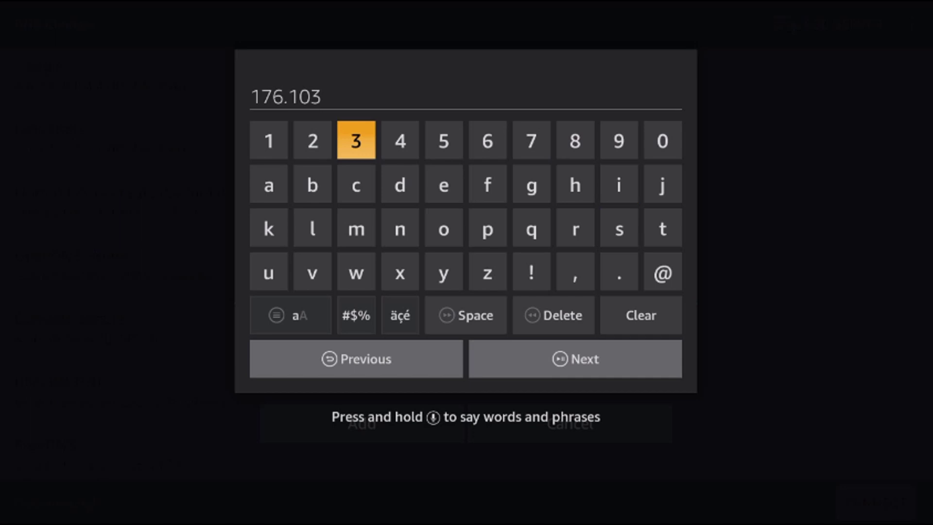
key("Left")
key("Left")
key("Left")
key("Down")
key("Down")
key("Down")
type(".")
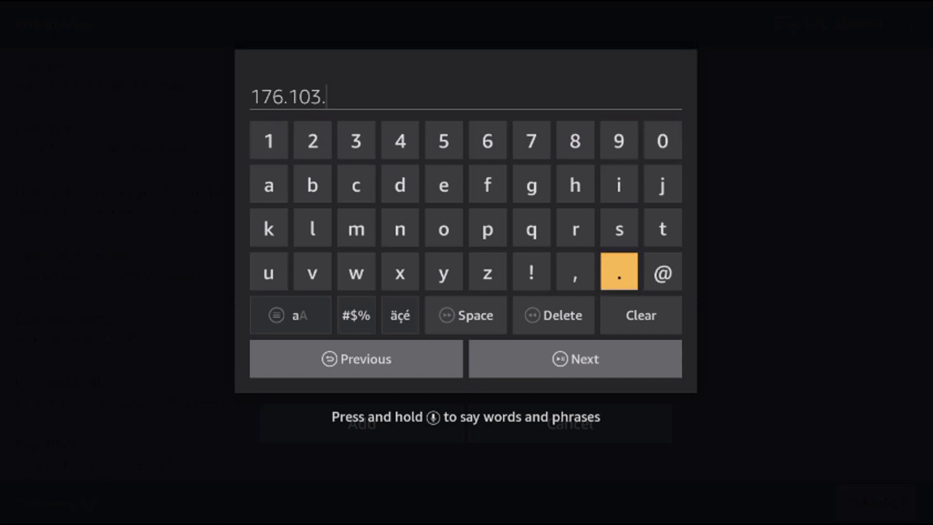
key("Up")
key("Up")
key("Right")
key("Right")
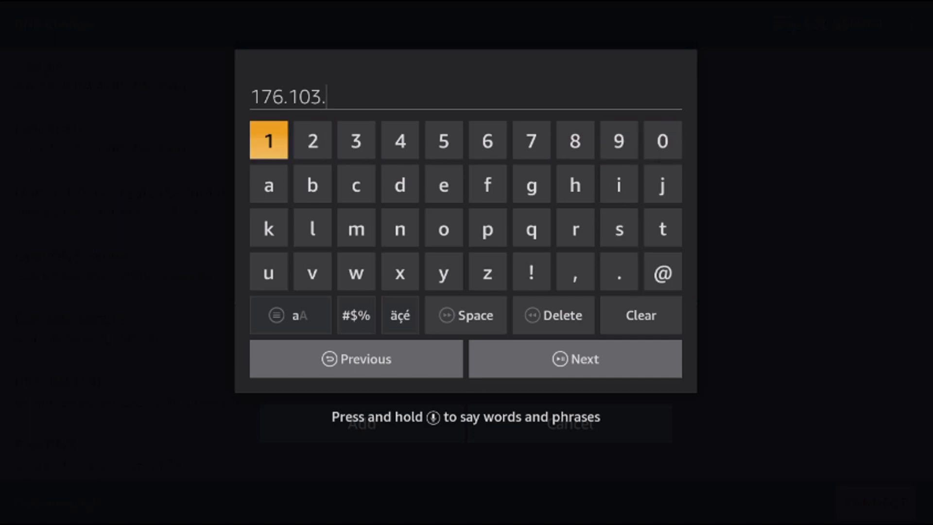
type("1")
key("Right")
key("Right")
type("3")
key("Left")
key("Left")
key("Left")
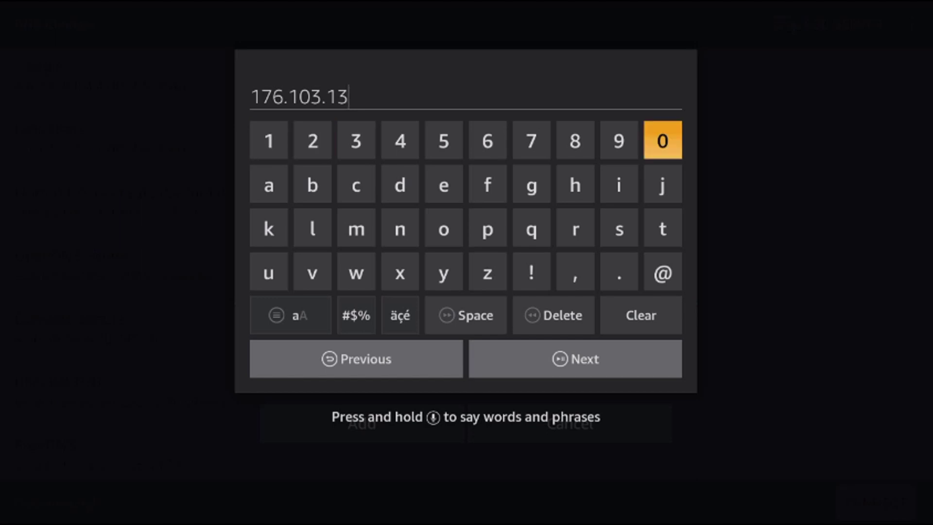
type("0")
key("Left")
key("Down")
key("Down")
key("Down")
type(".")
key("Up")
key("Up")
key("Up")
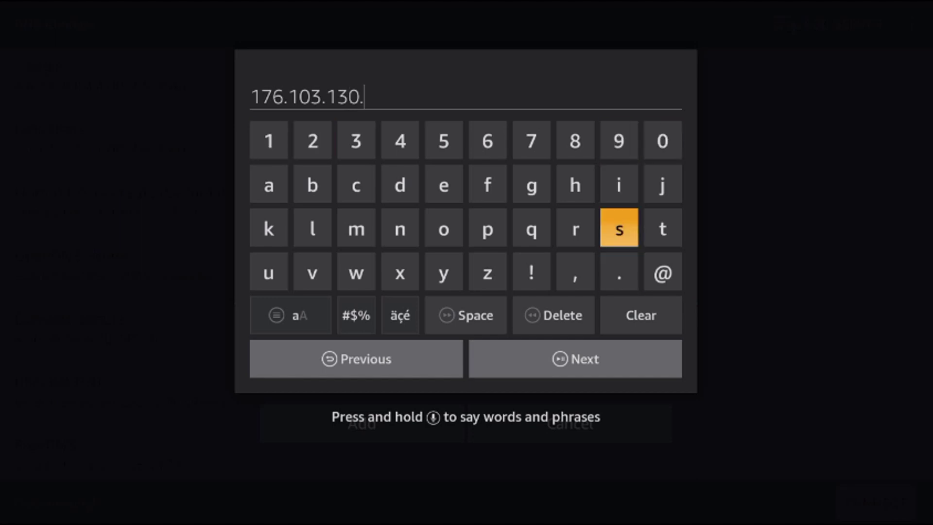
key("Right")
key("Right")
type("1")
key("Right")
key("Right")
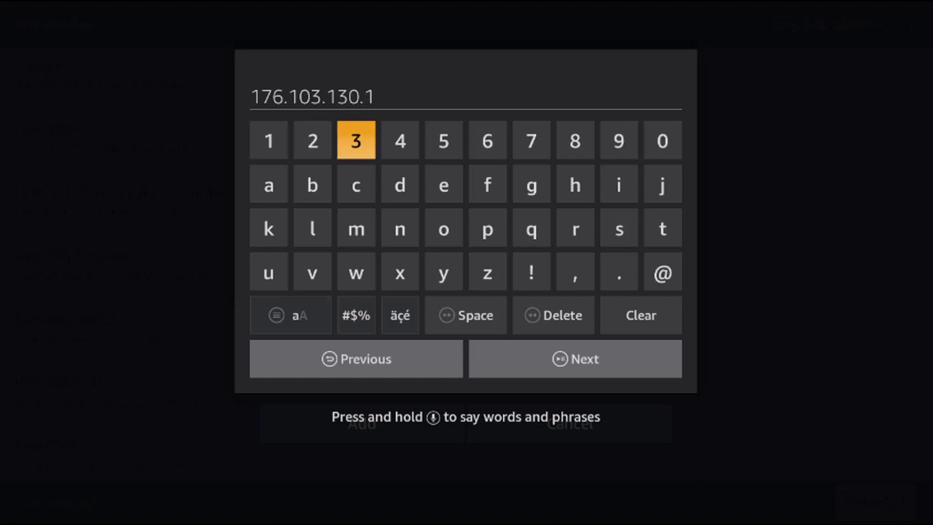
type("3")
key("Left")
key("Left")
type("1")
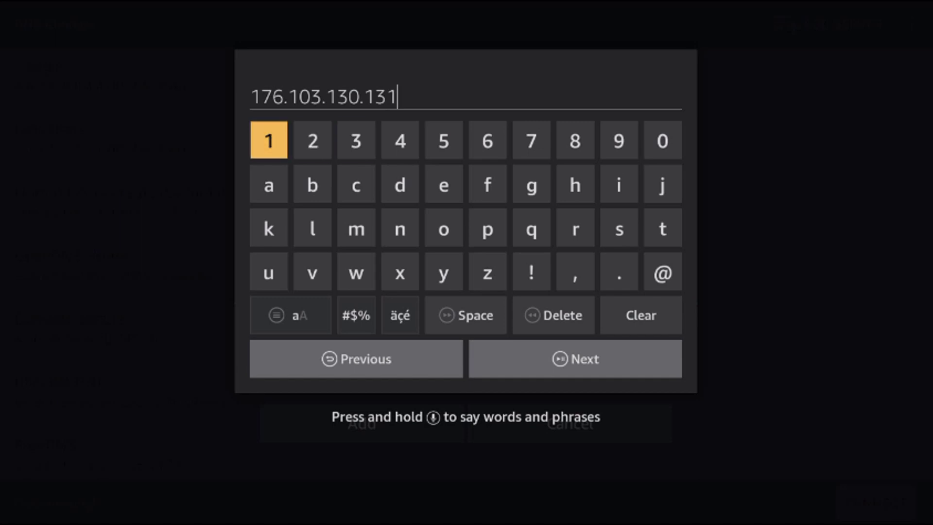
key("Down")
key("Down")
key("Down")
key("Down")
key("Down")
key("Right")
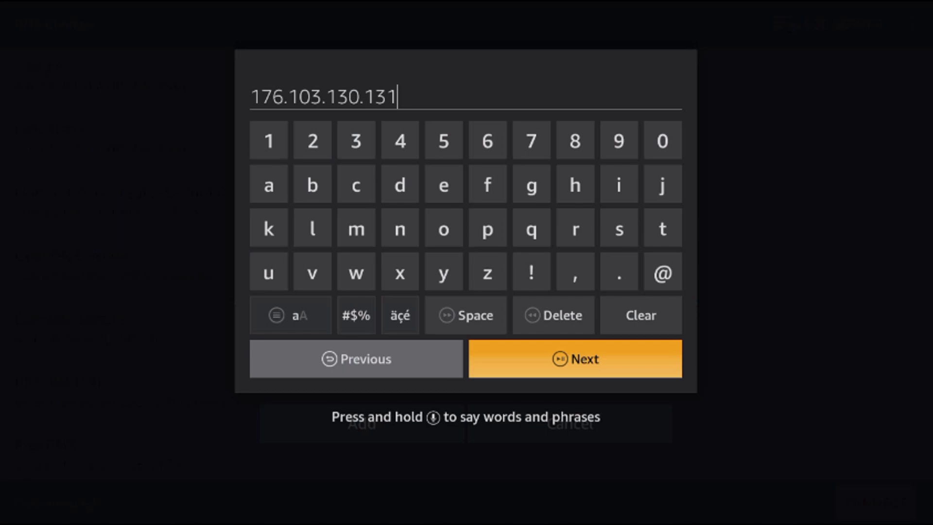
- Save the new adguard dns server entry with addresses 176.103.130.130 and 176.103.130.131
key("Return")
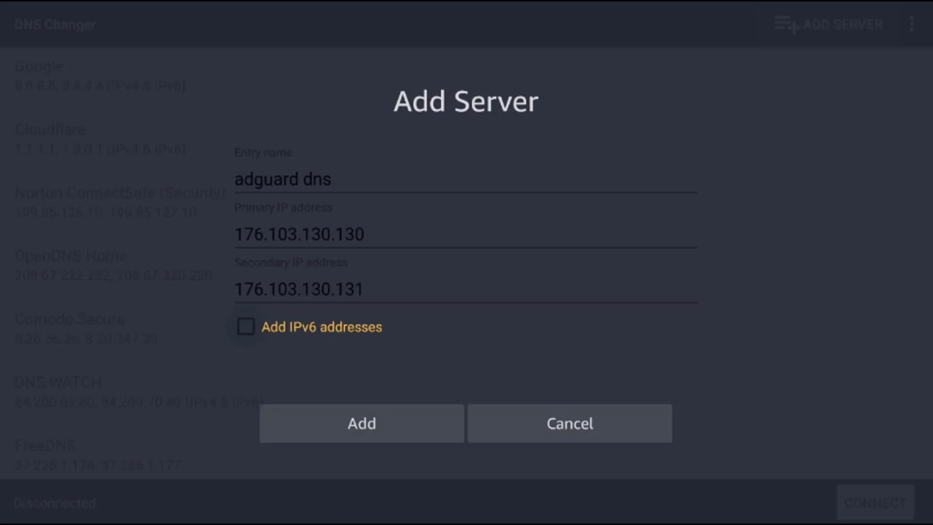
key("Down")
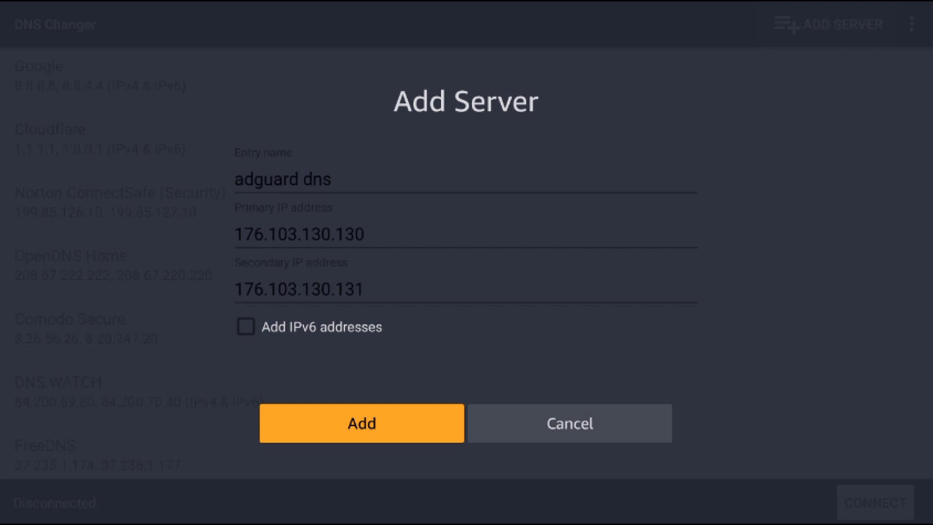
key("Return")
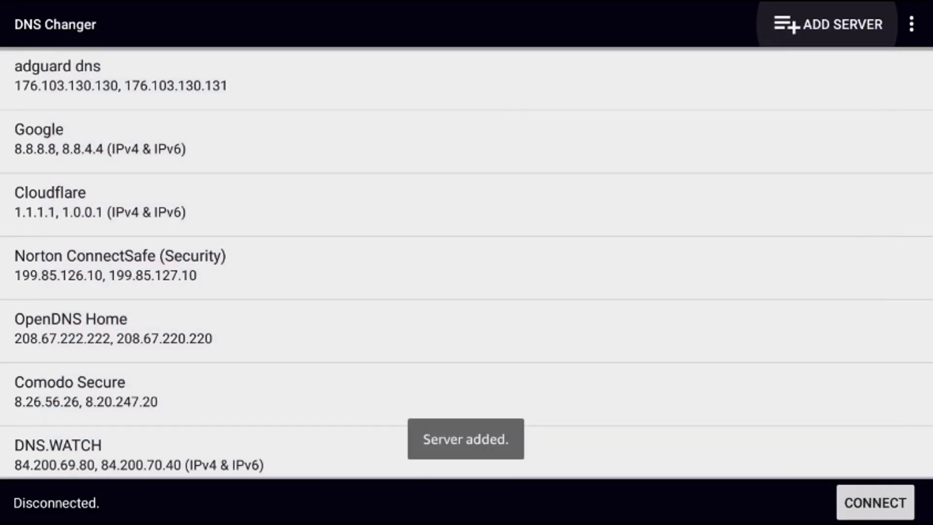
- Select the adguard dns server and connect through it so the status reads Connected
key("Down")
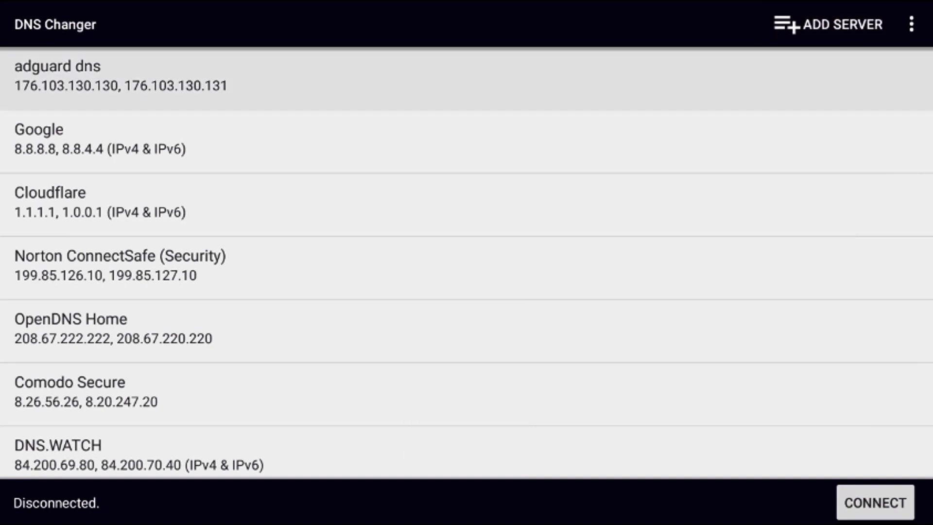
key("Return")
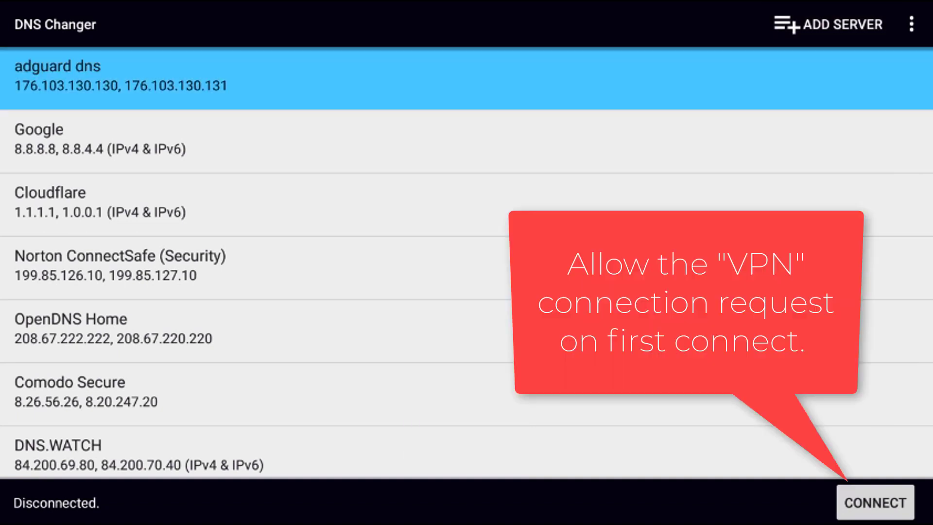
key("Down")
key("Down")
key("Down")
key("Down")
key("Down")
key("Down")
key("Down")
key("Down")
key("Down")
key("Down")
key("Down")
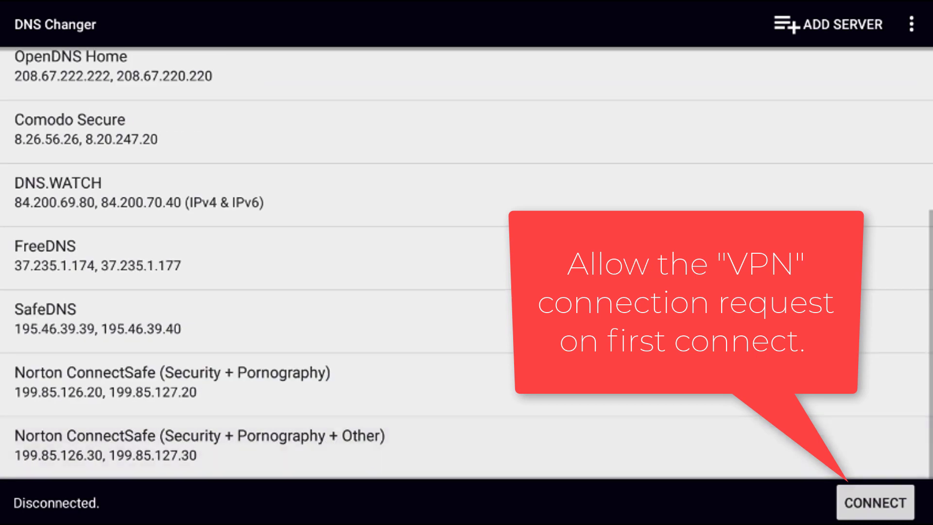
key("Return")
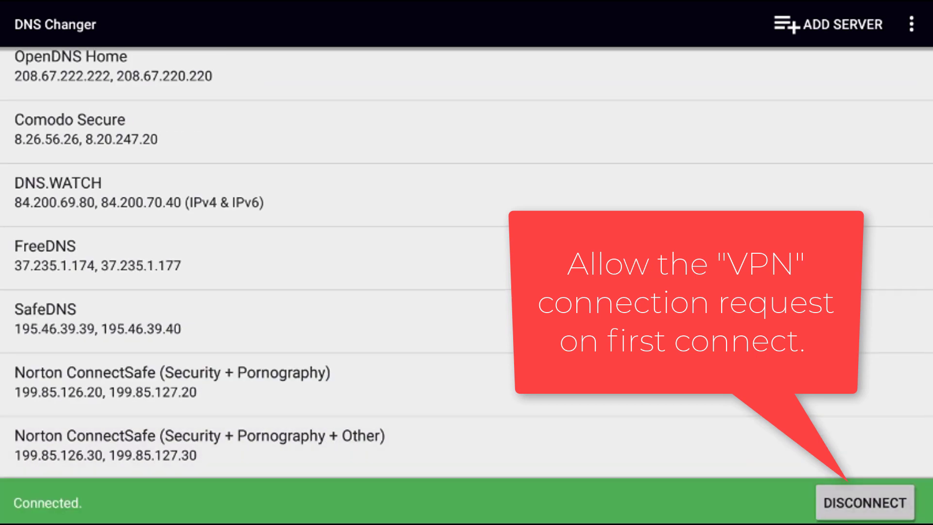
key("Up")
key("Up")
key("Up")
key("Up")
key("Up")
key("Up")
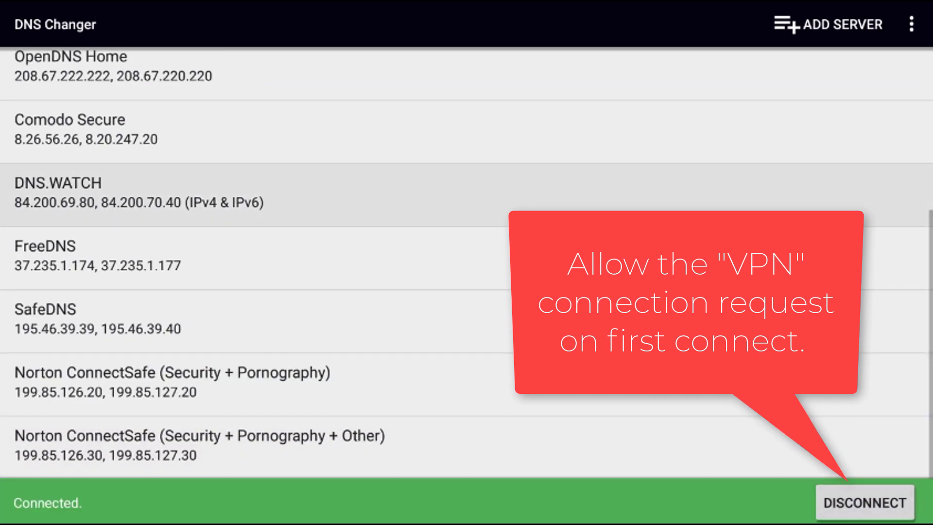
key("Up")
key("Up")
key("Up")
key("Up")
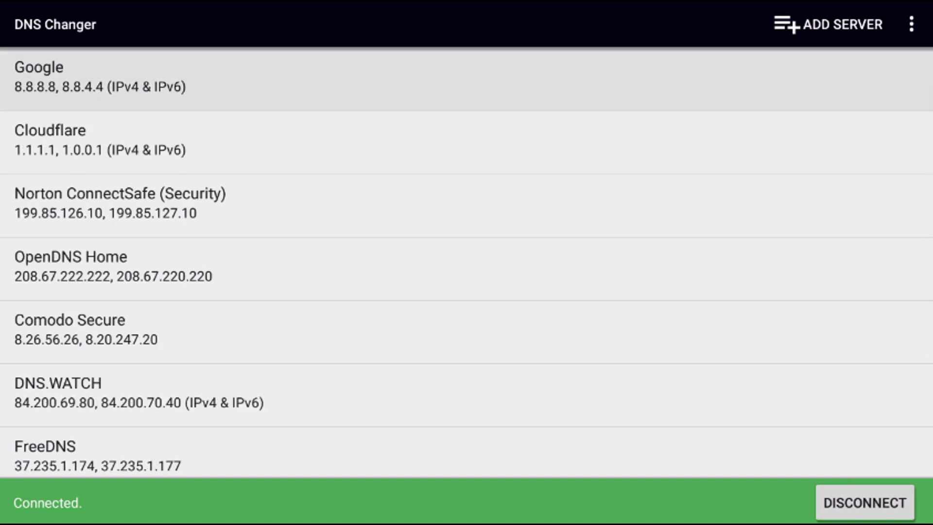
key("Up")
key("Up")
key("Right")
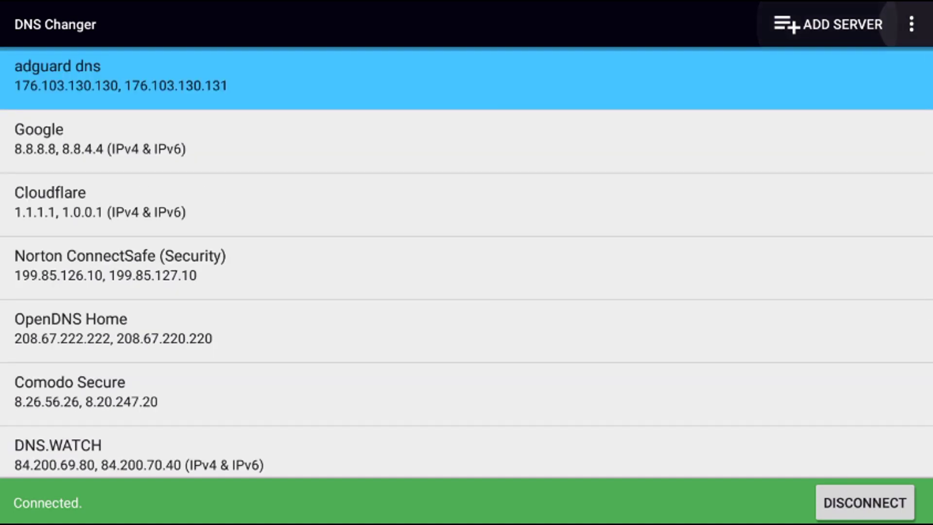
- Enable 'Connect on system startup' in DNS Changer settings and return to the server list
key("Return")
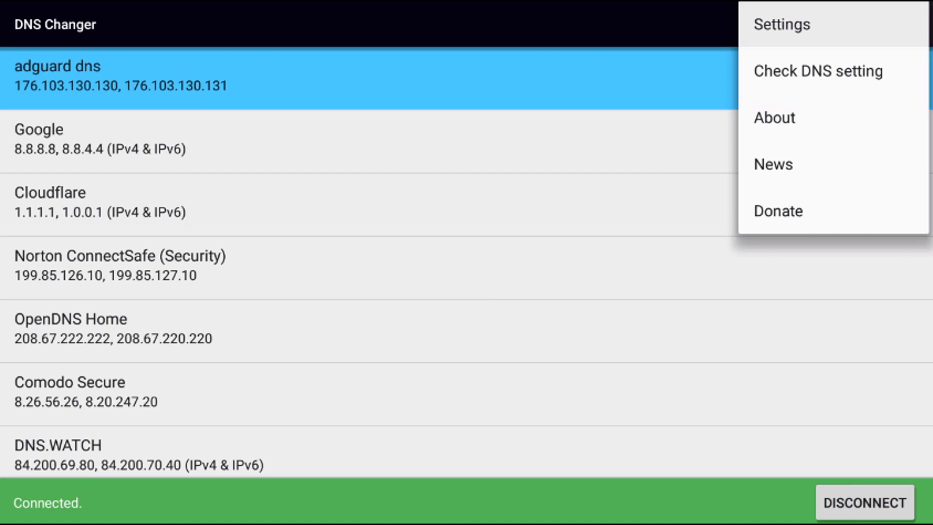
key("Escape")
key("Down")
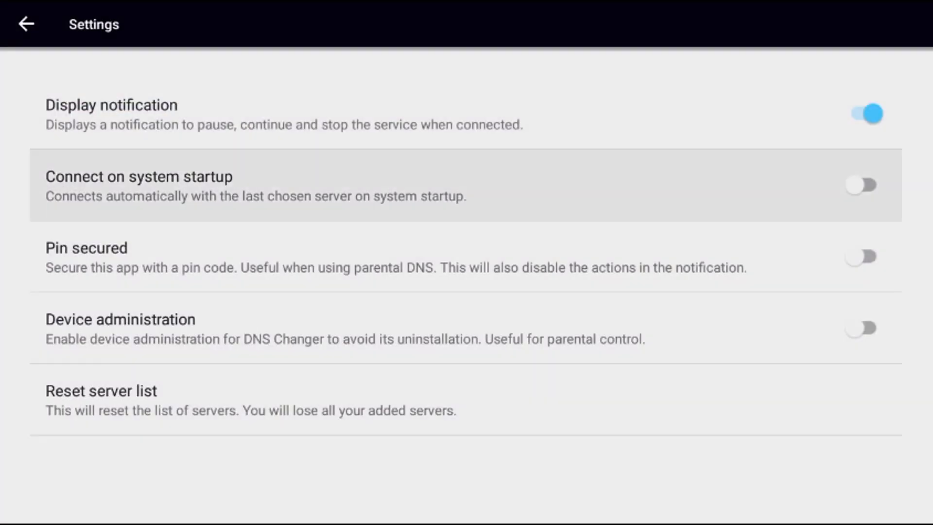
key("Return")
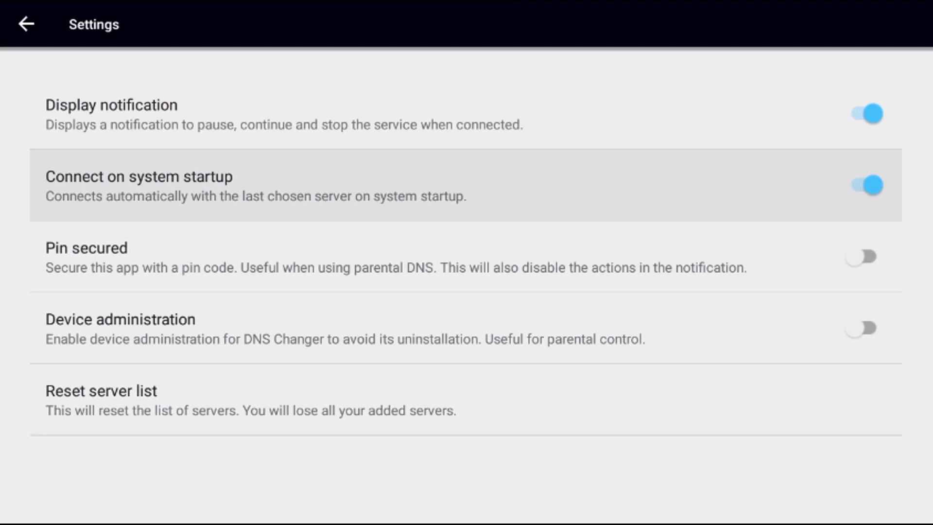
key("Escape")
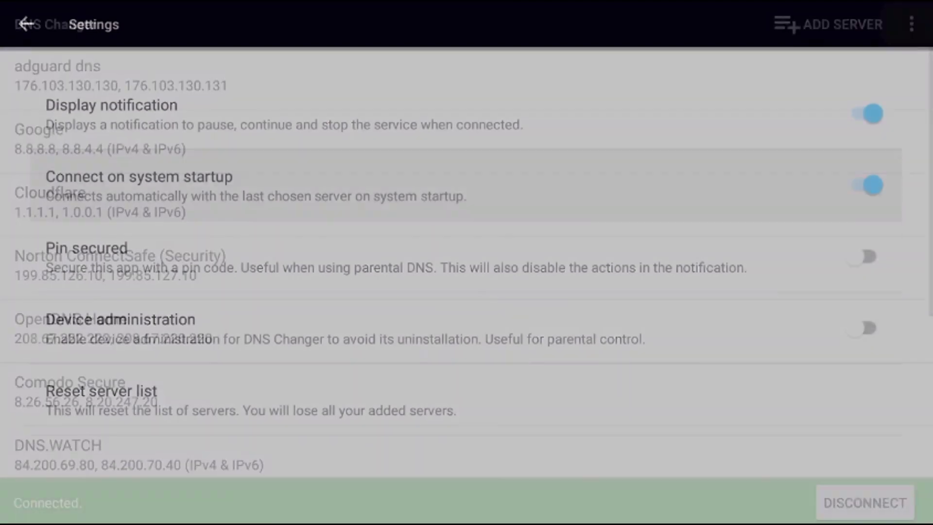